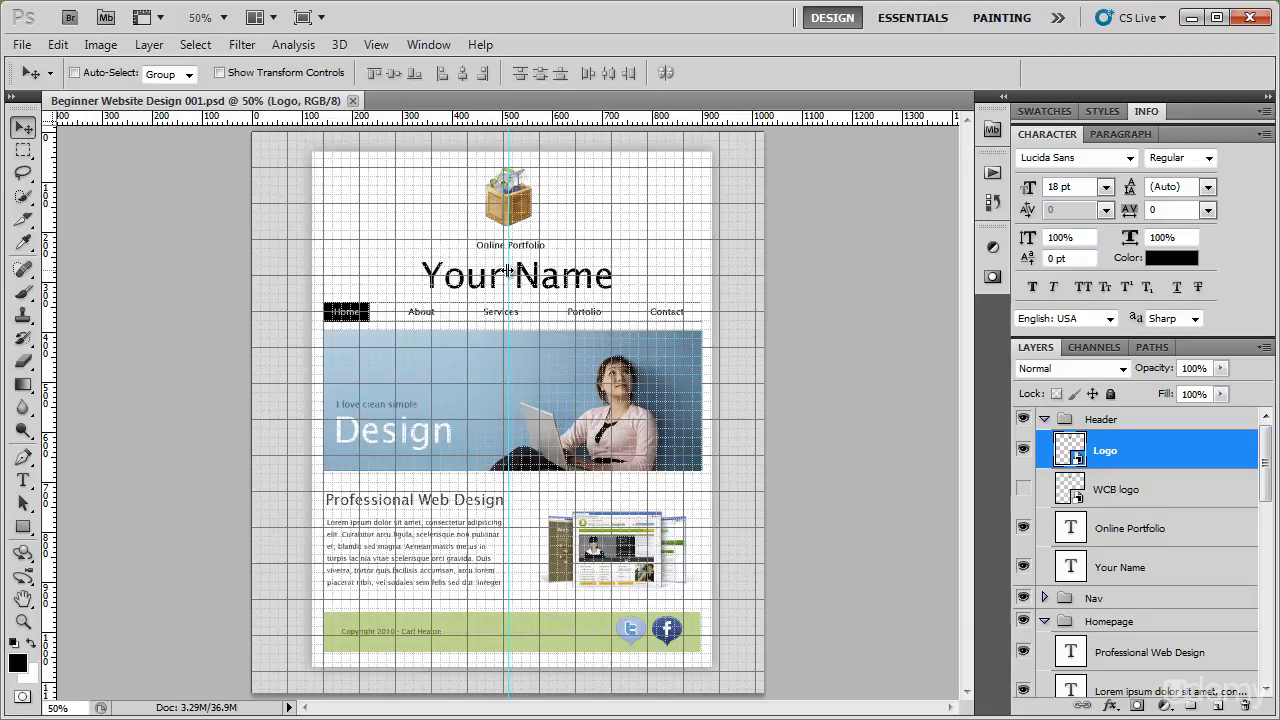
Hide the grid and guides covering the crate logo in the page header.
key("z")
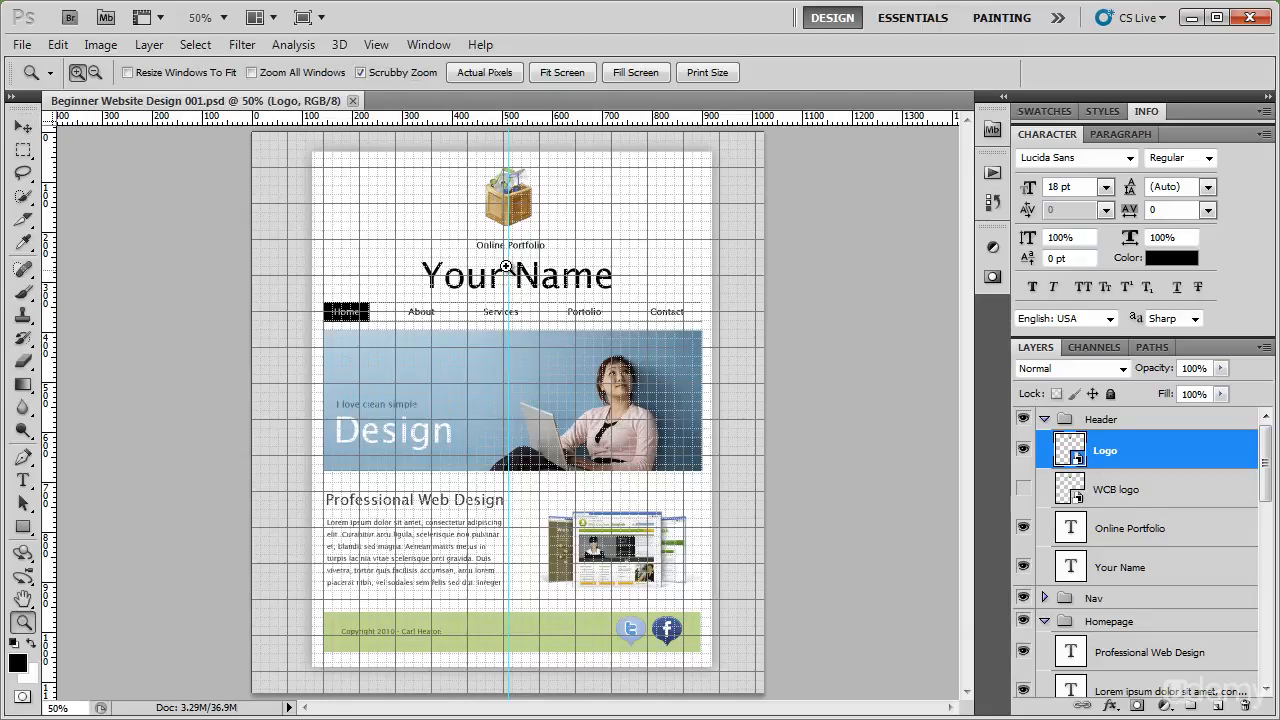
left_click(498, 205)
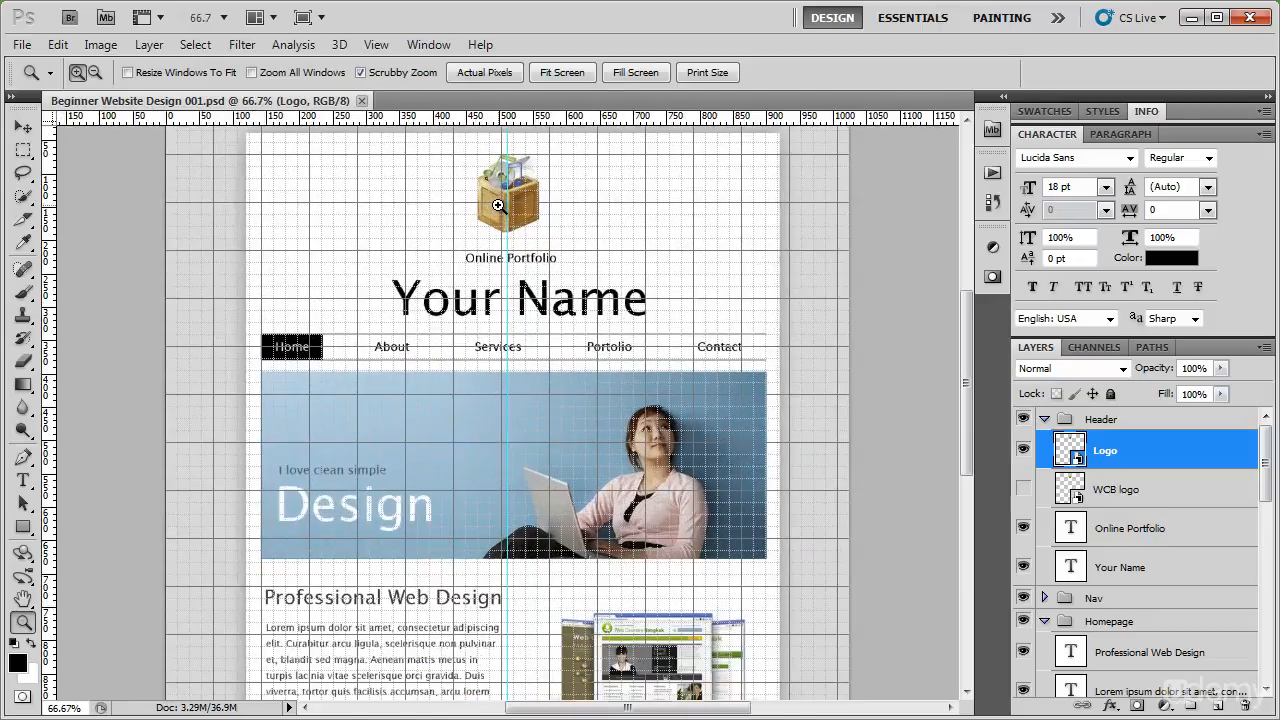
left_click(498, 205)
left_click(498, 206)
left_click(499, 210)
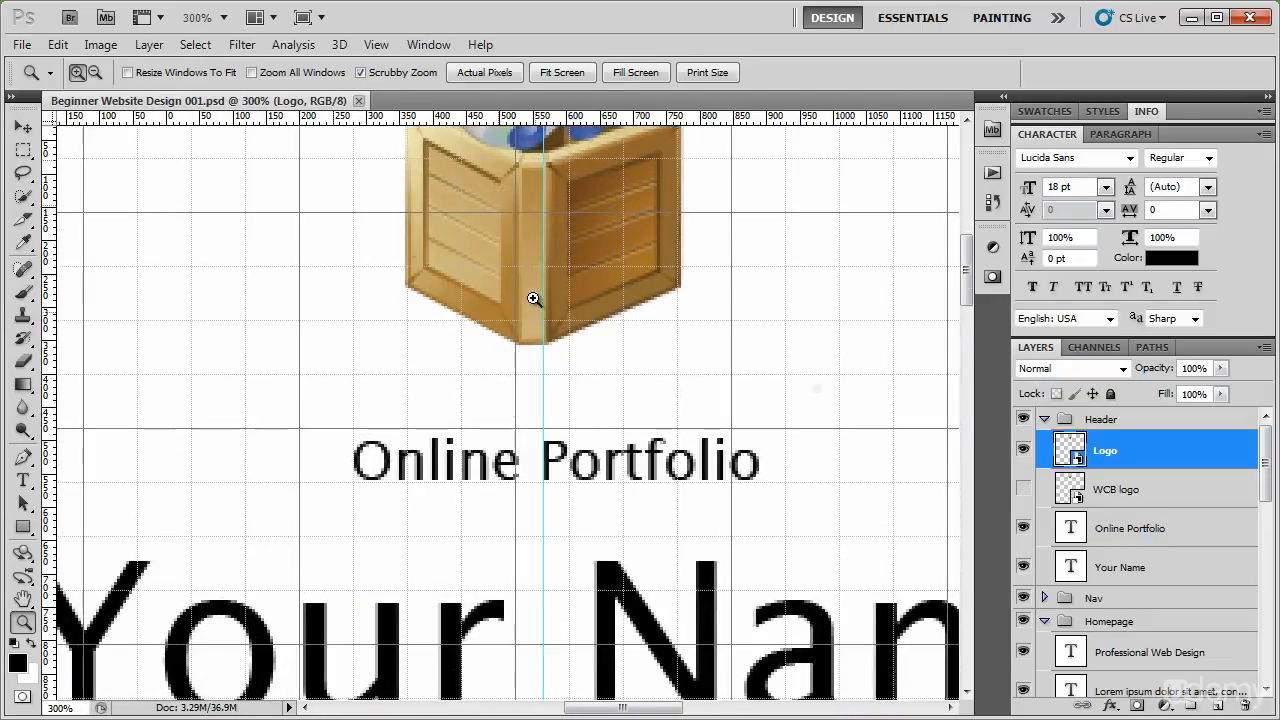
left_click_drag(535, 216, 528, 426)
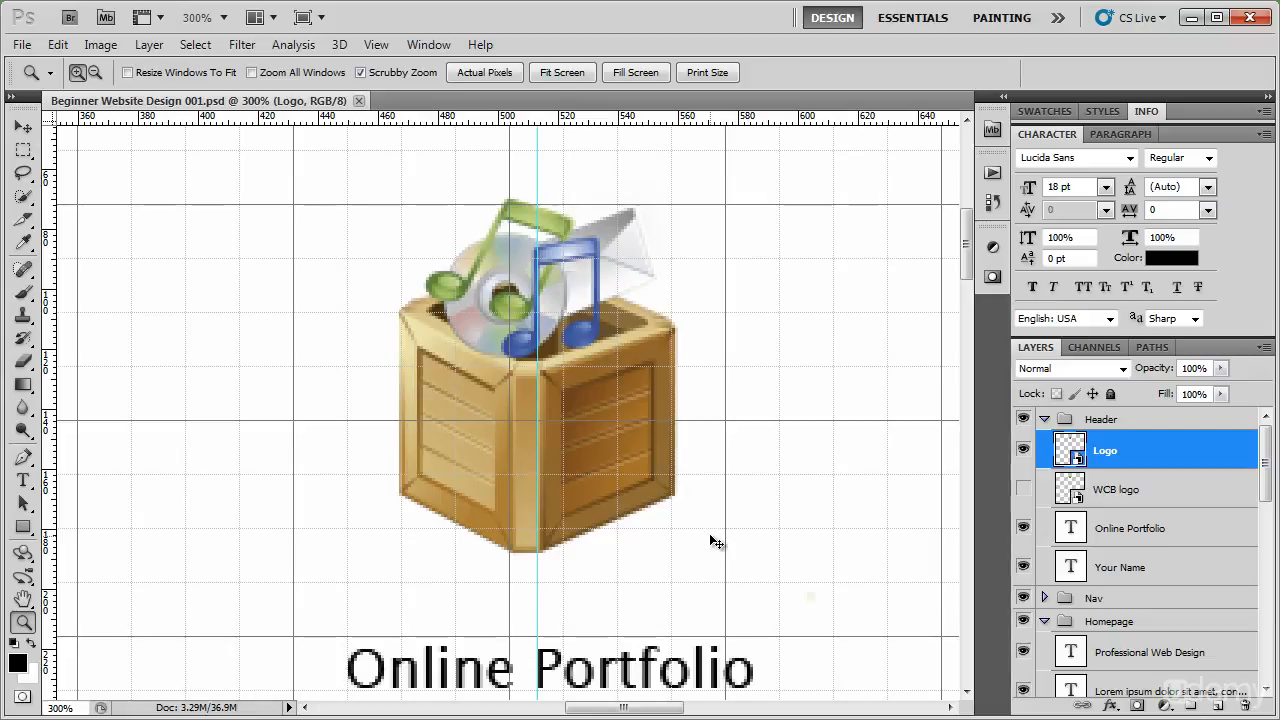
key("ctrl+h")
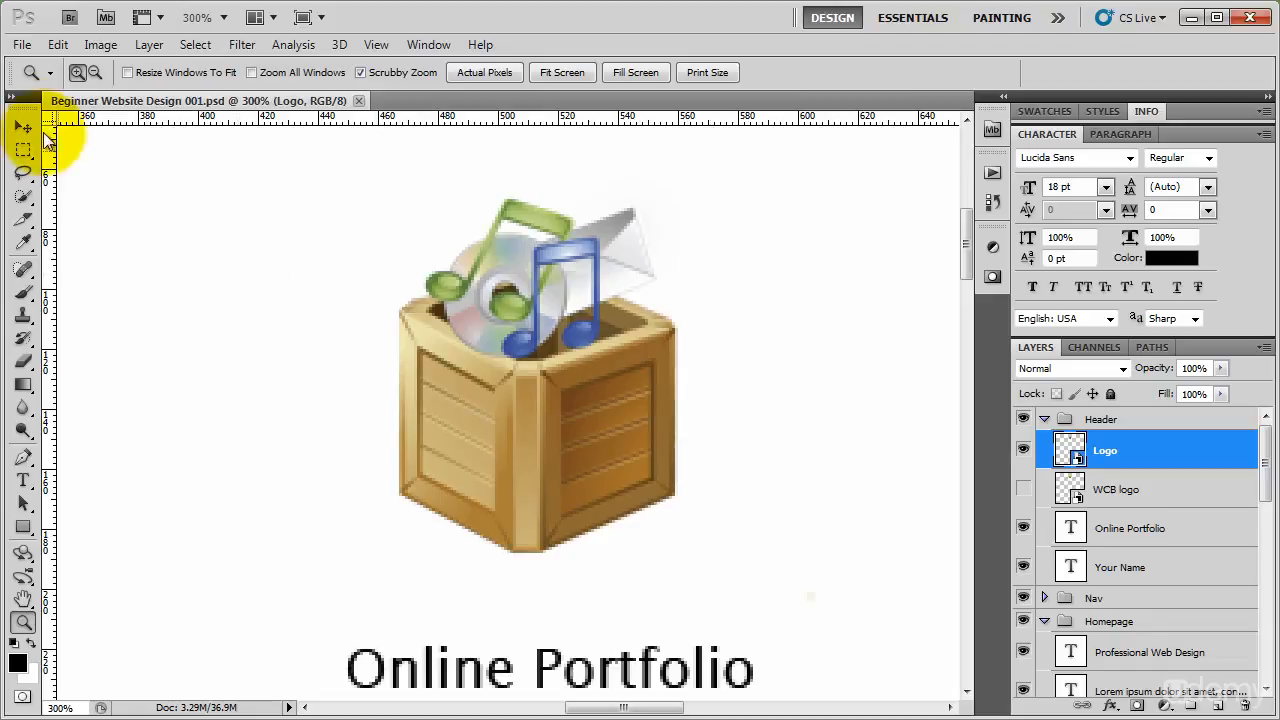
Draw a slice around the whole crate logo with the Slice tool, leaving a small margin around it.
left_click(25, 222)
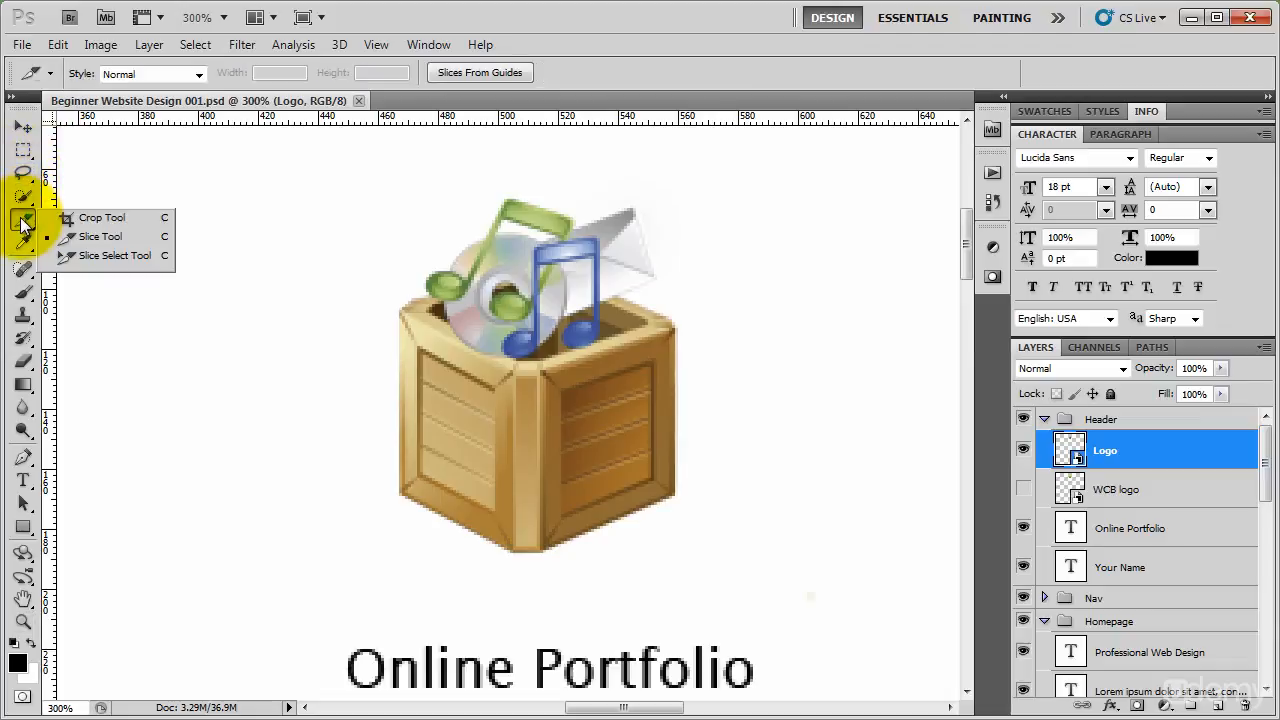
left_click(25, 226)
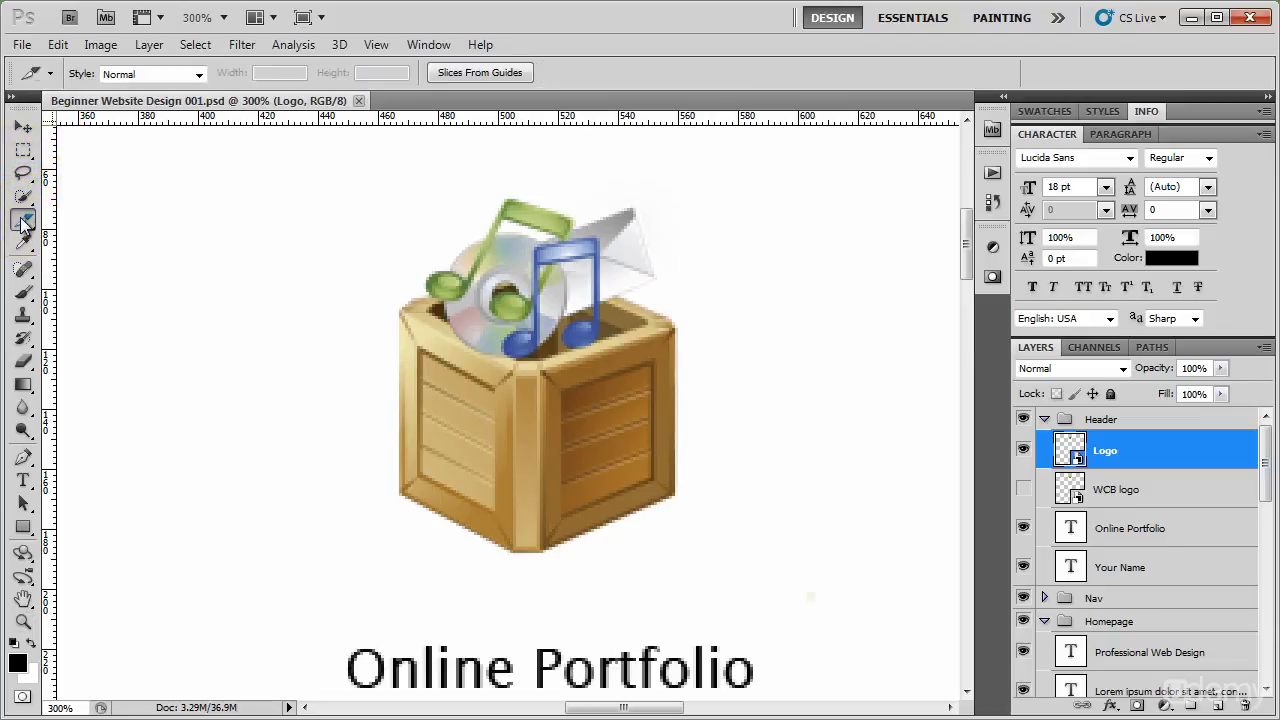
left_click(25, 222)
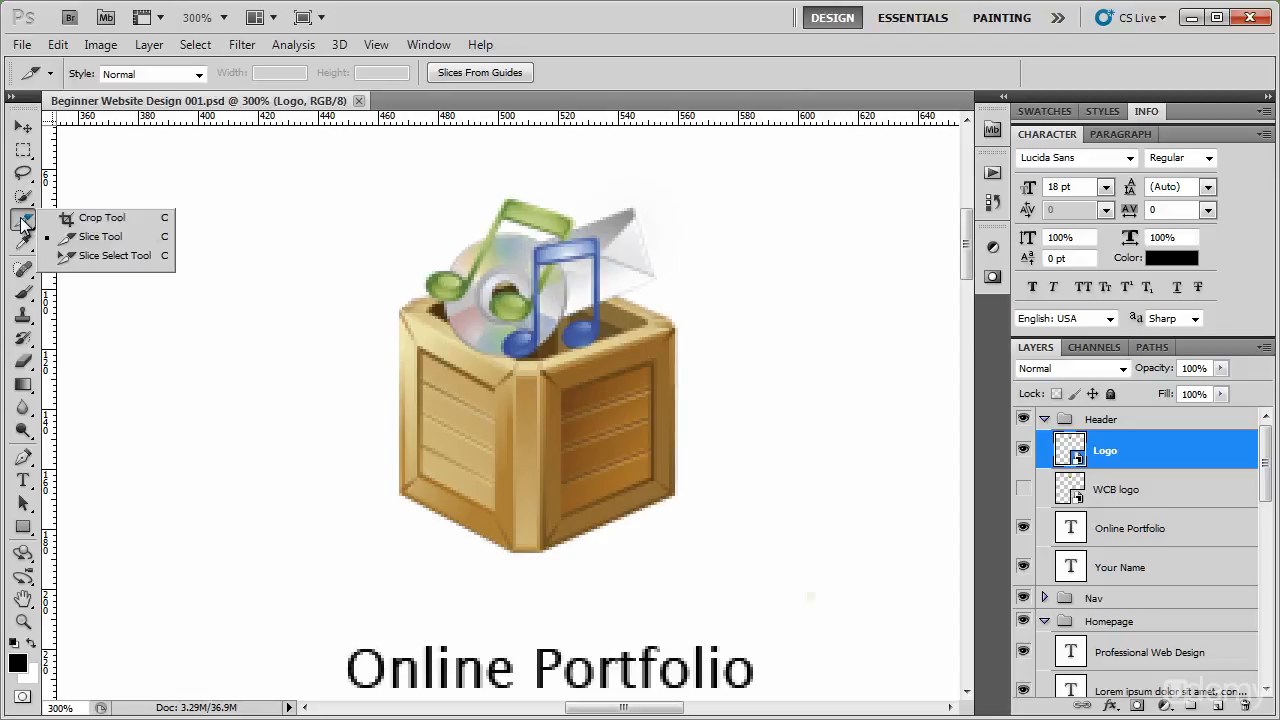
left_click(151, 236)
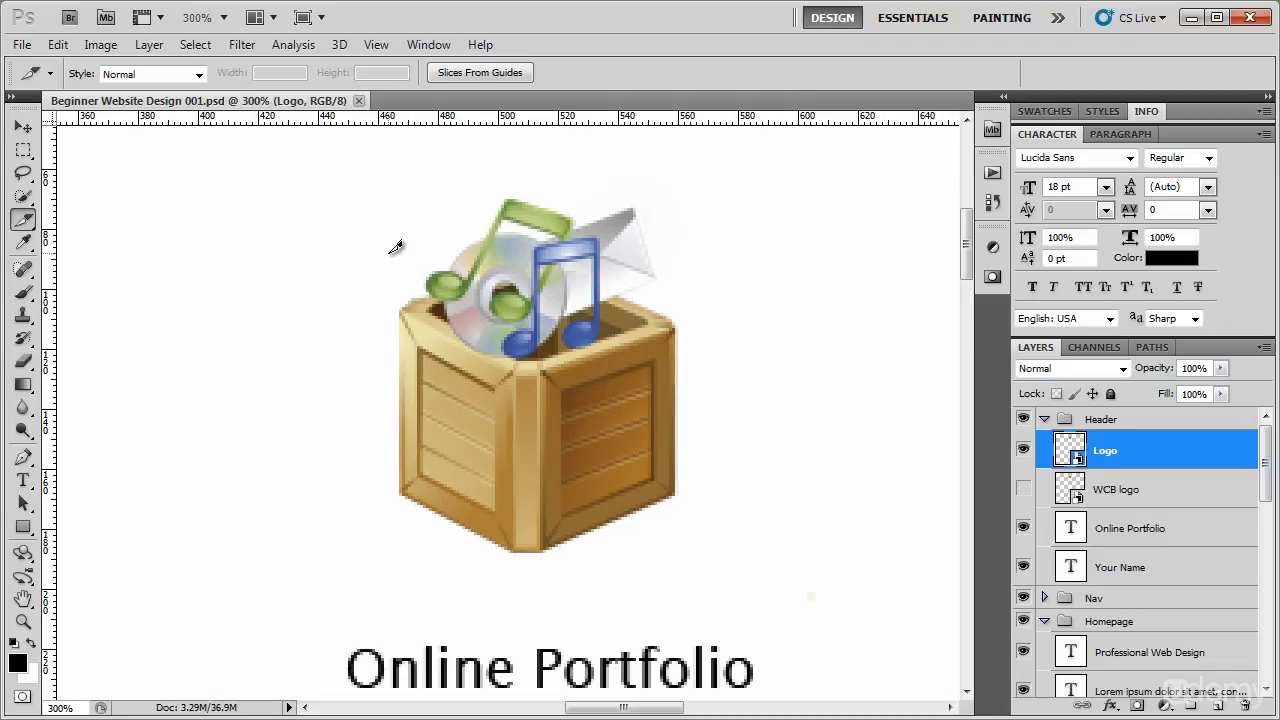
left_click_drag(369, 186, 688, 551)
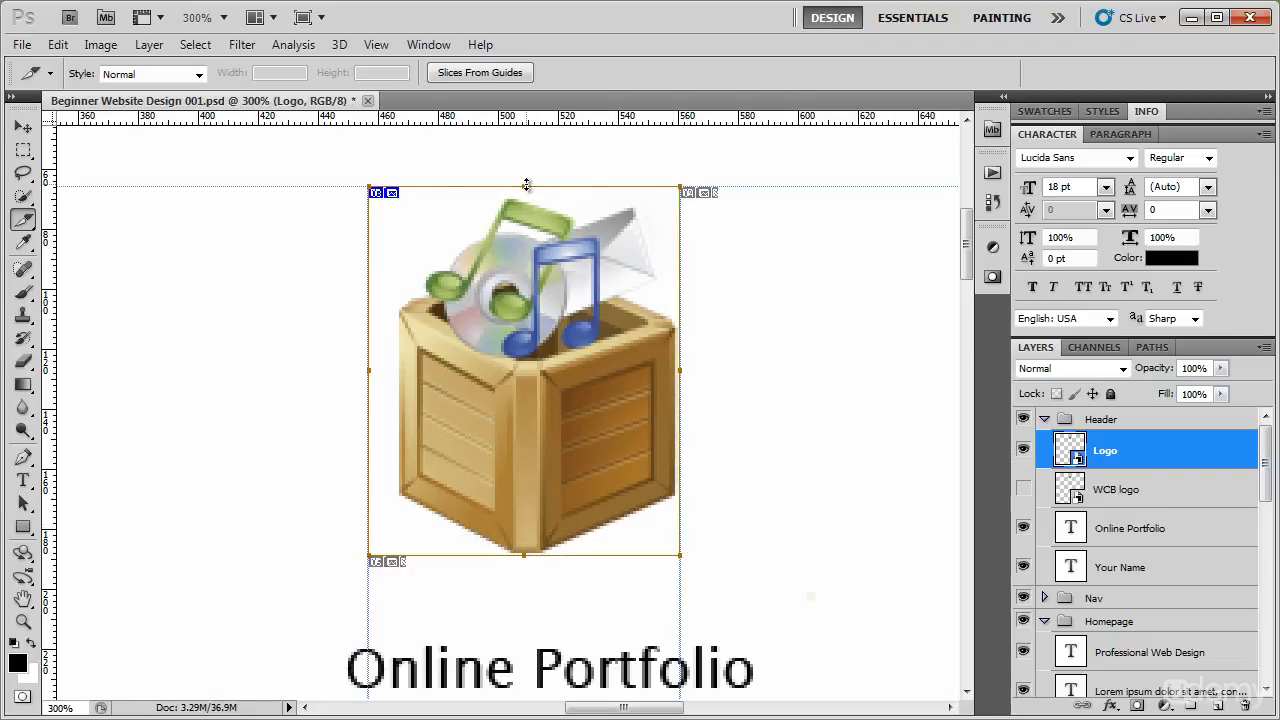
Tighten the logo slice's upper edge to the green music note and its left edge to the crate's left side.
left_click_drag(526, 189, 526, 199)
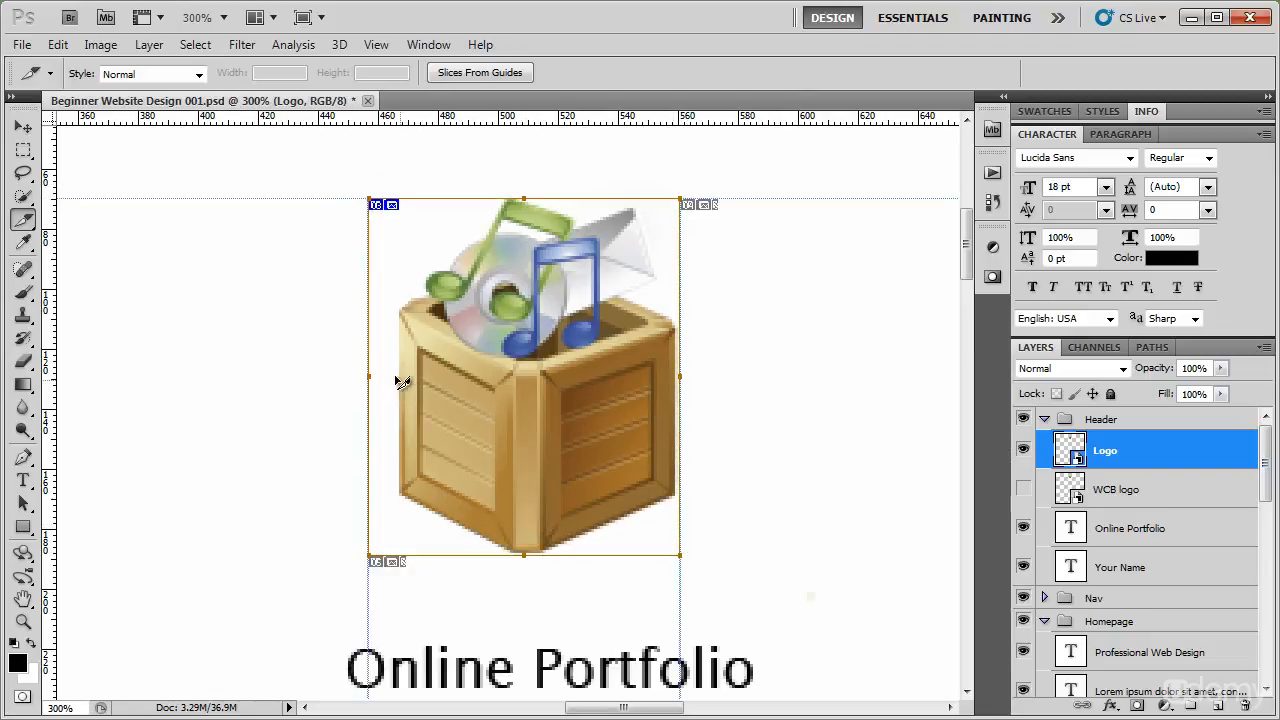
left_click_drag(369, 371, 472, 276)
key("z")
left_click_drag(476, 349, 471, 403)
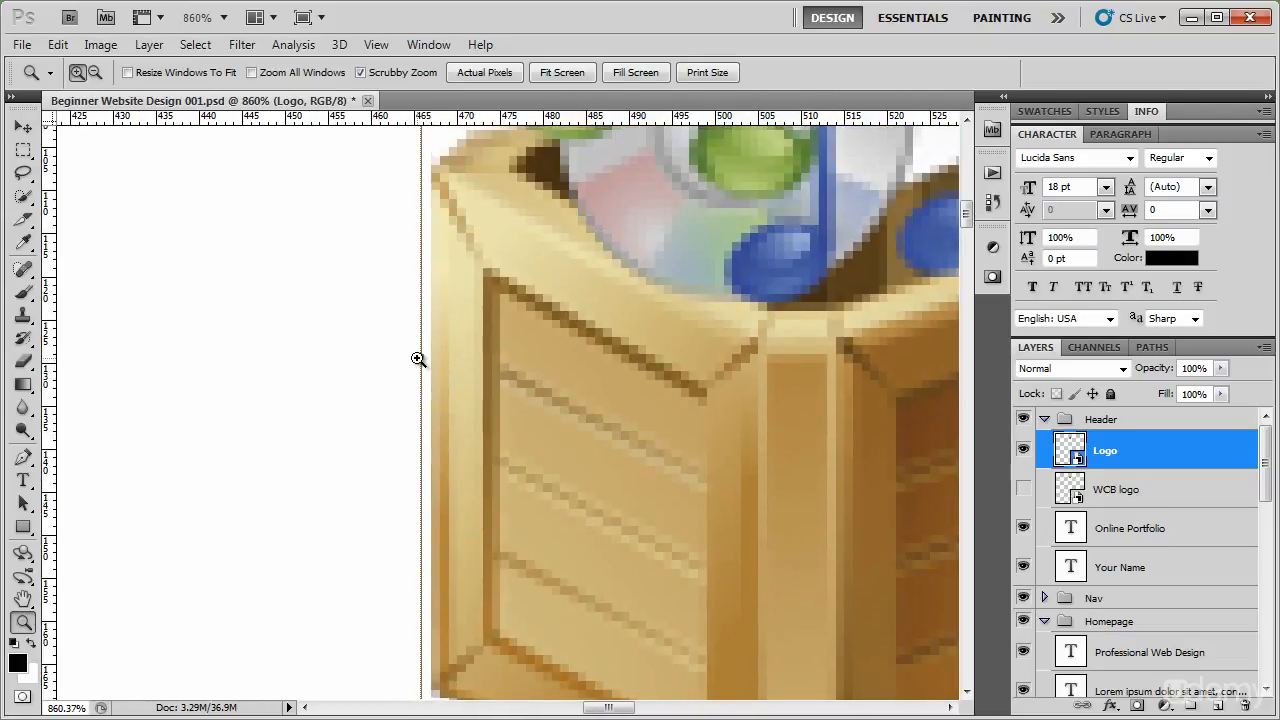
key("c")
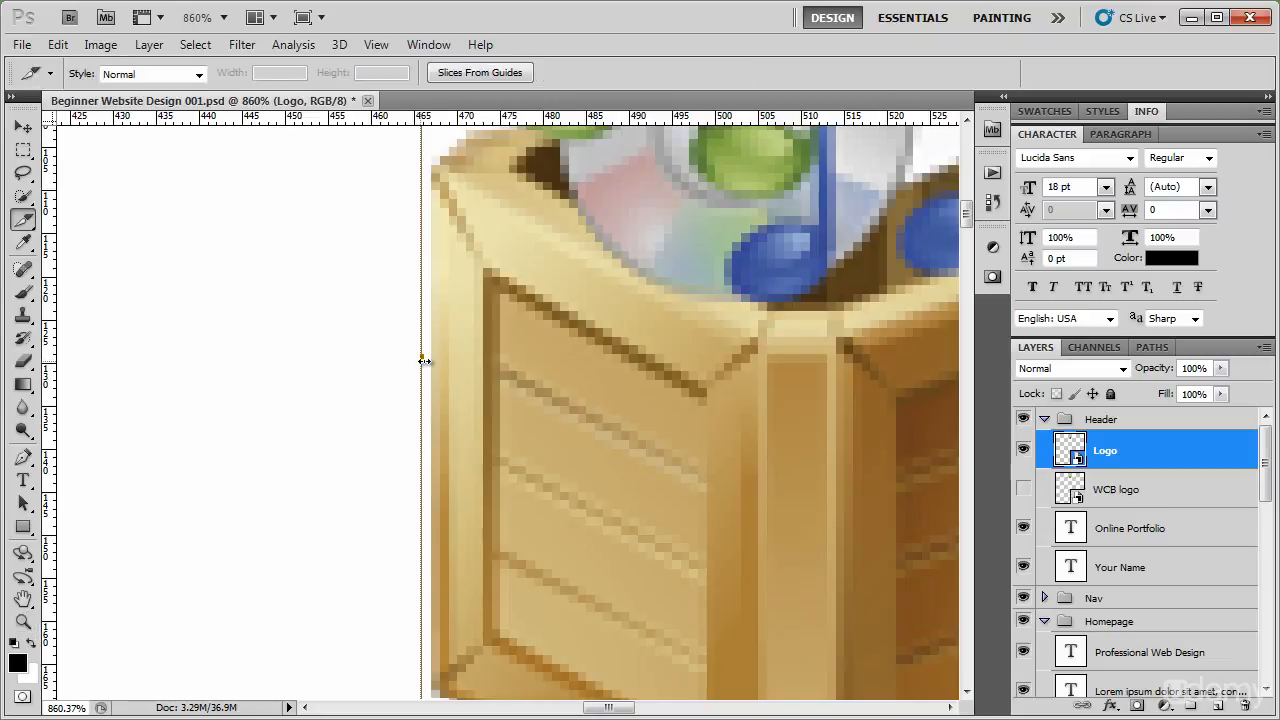
left_click_drag(591, 320, 502, 252)
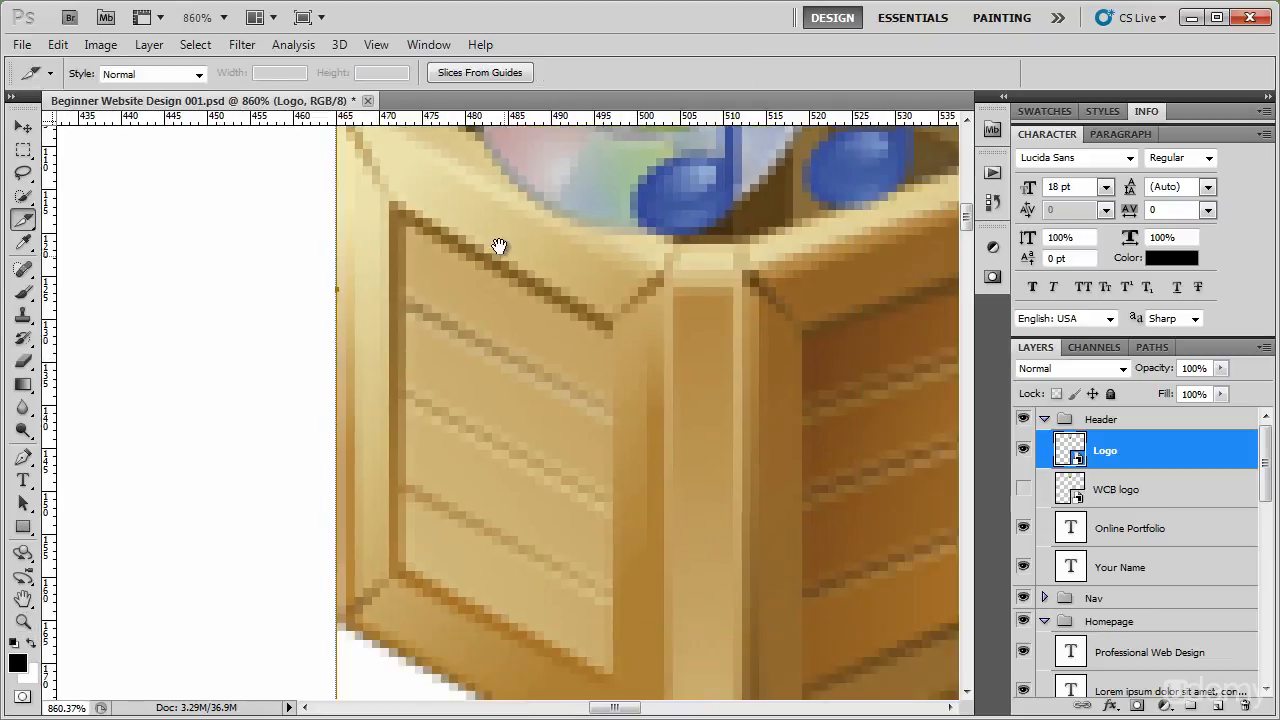
Fine-tune the logo slice's lower edge just under the crate's bottom corner and its upper edge just above the green note.
left_click_drag(670, 556, 534, 251)
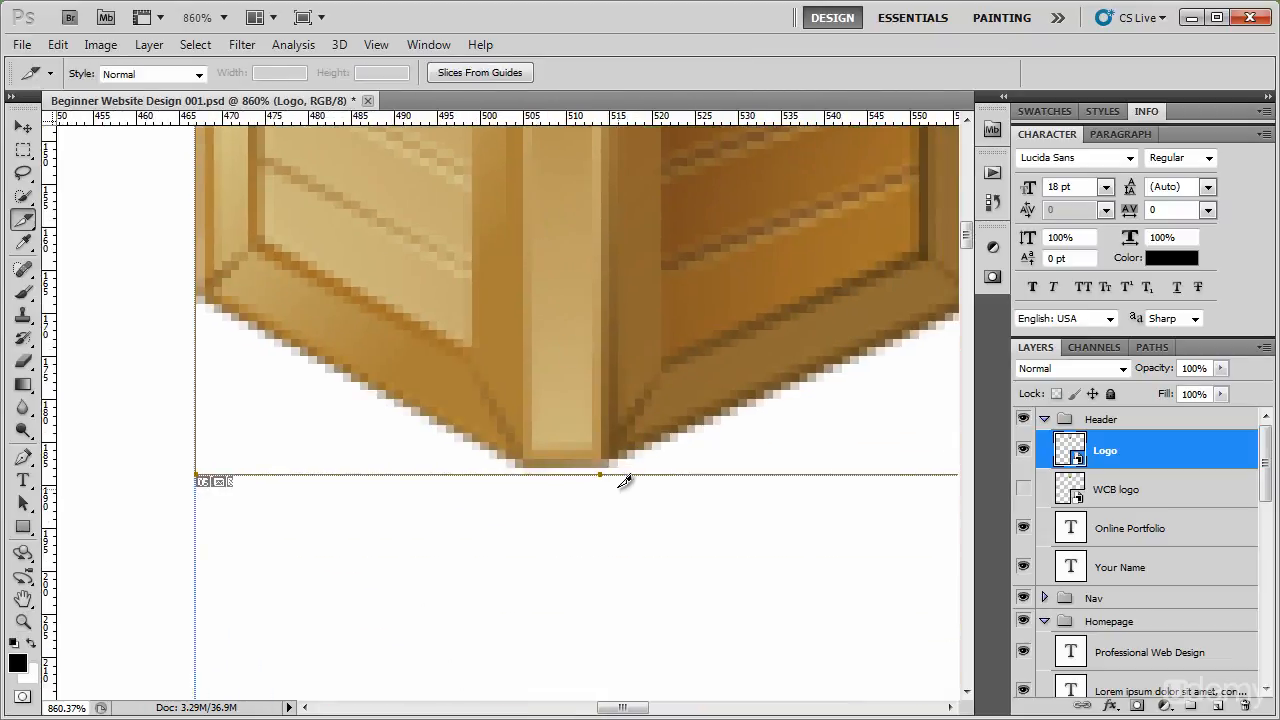
mouse_move(596, 459)
left_mouse_down()
mouse_move(594, 470)
mouse_move(593, 438)
mouse_move(597, 520)
mouse_move(590, 462)
left_mouse_up()
key("Up")
left_click_drag(652, 350, 637, 652)
mouse_move(641, 282)
left_mouse_down()
mouse_move(643, 538)
mouse_move(606, 481)
left_mouse_up()
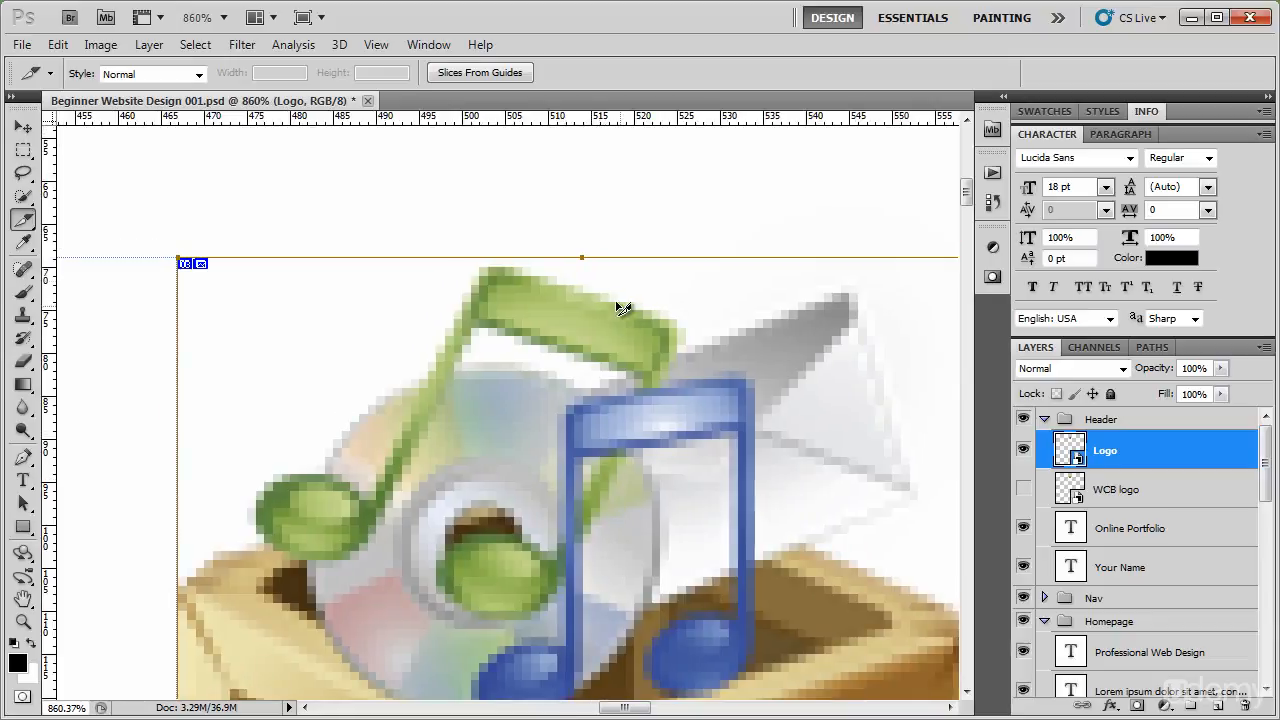
left_click_drag(578, 269, 577, 260)
Set the logo slice's right edge just outside the crate's faint right border, for a slice width of about 94 px.
left_click_drag(706, 351, 376, 331)
left_click_drag(473, 578, 471, 266)
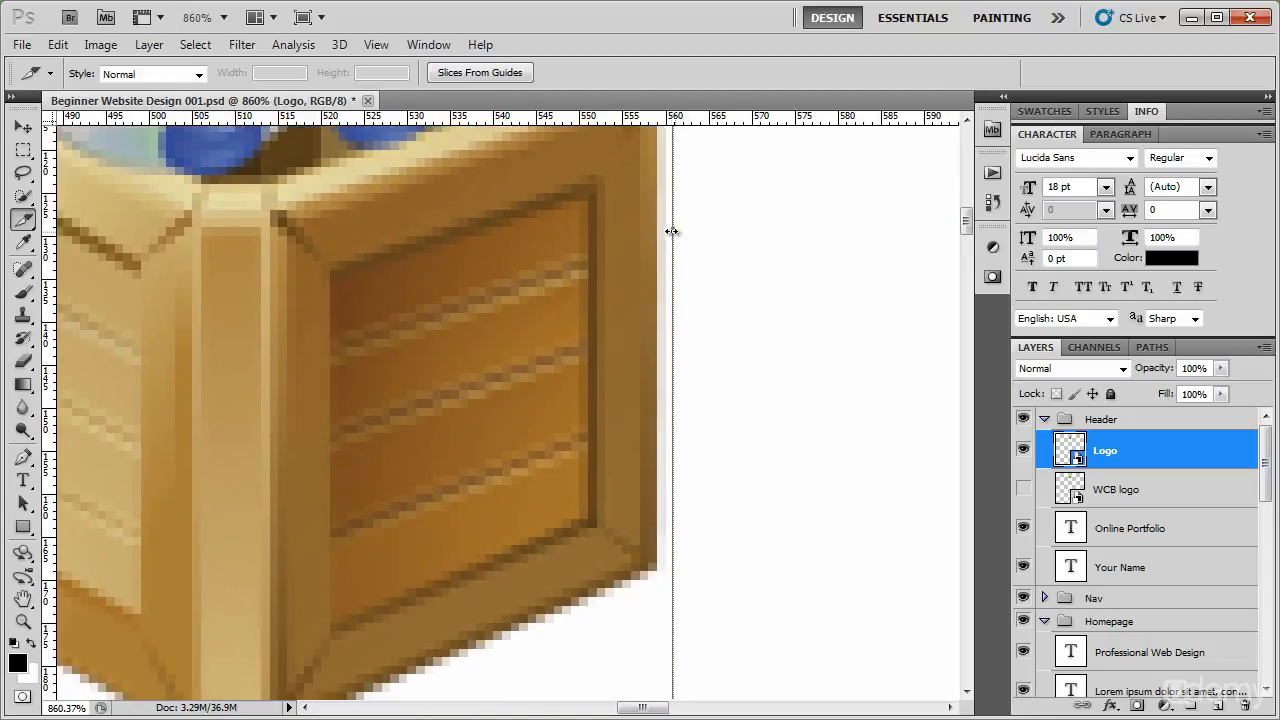
left_click_drag(666, 231, 656, 235)
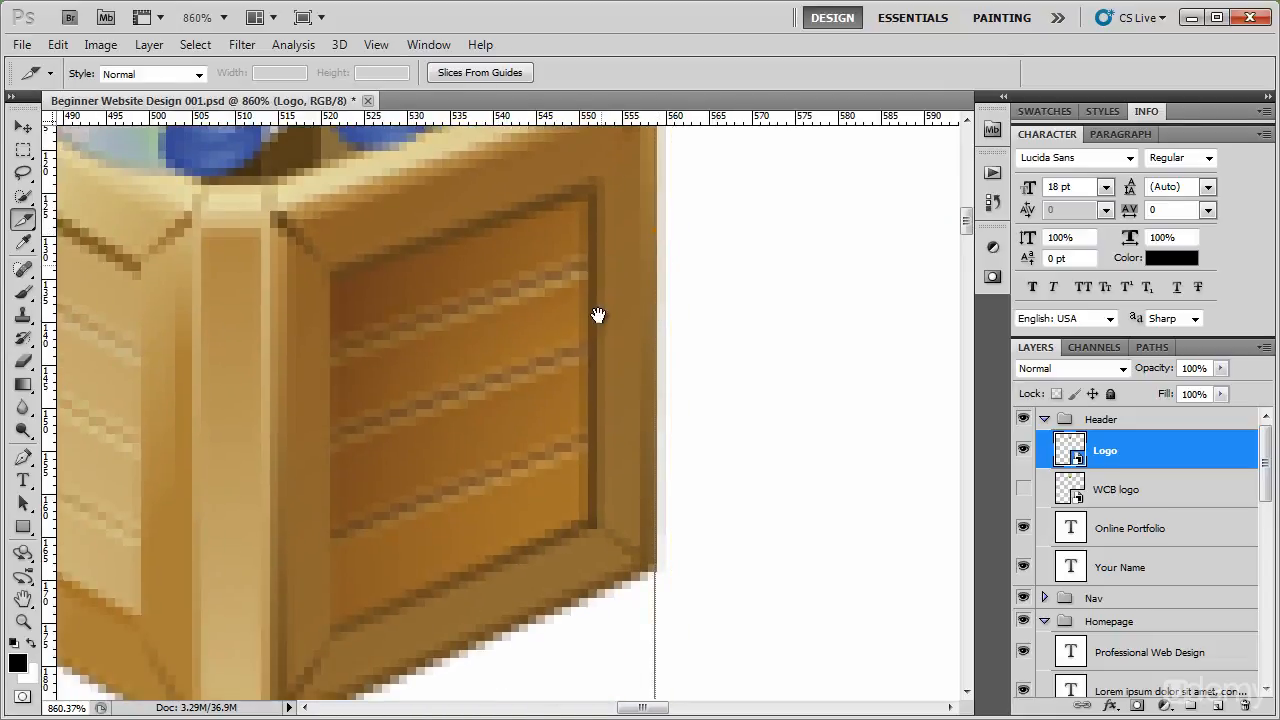
left_click_drag(600, 266, 591, 368)
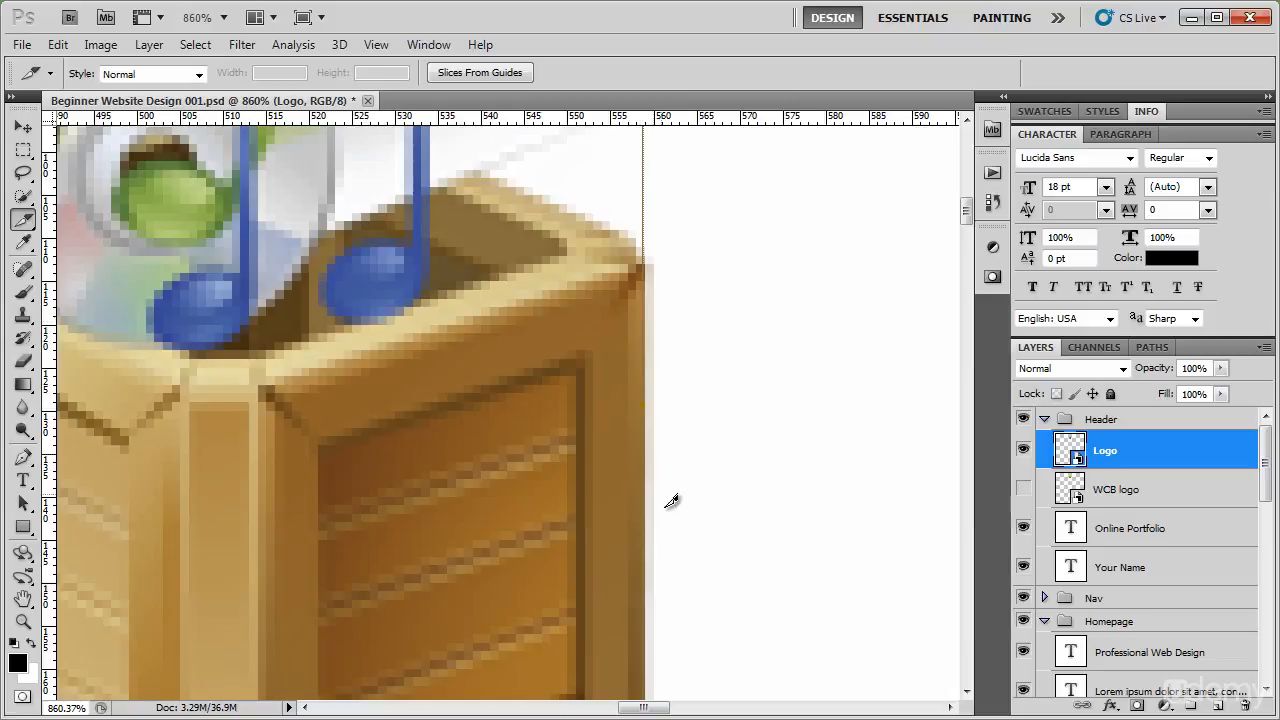
left_click_drag(608, 426, 603, 331)
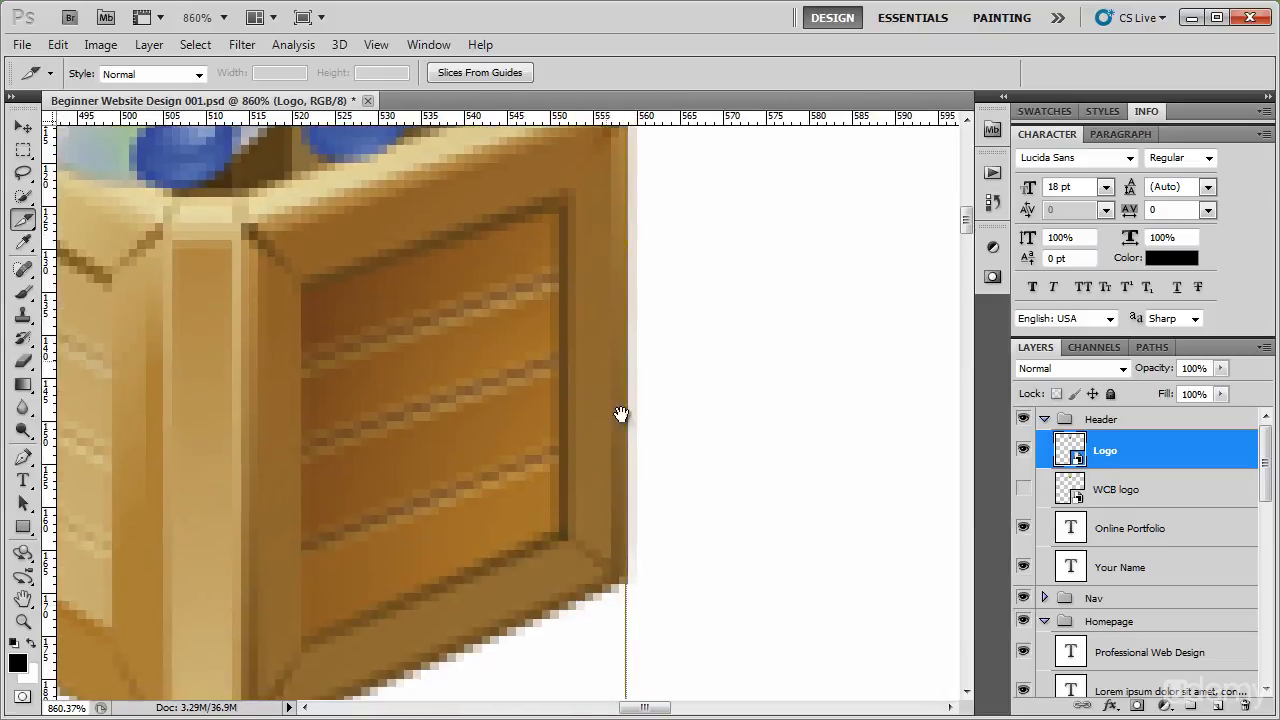
left_click_drag(631, 470, 643, 469)
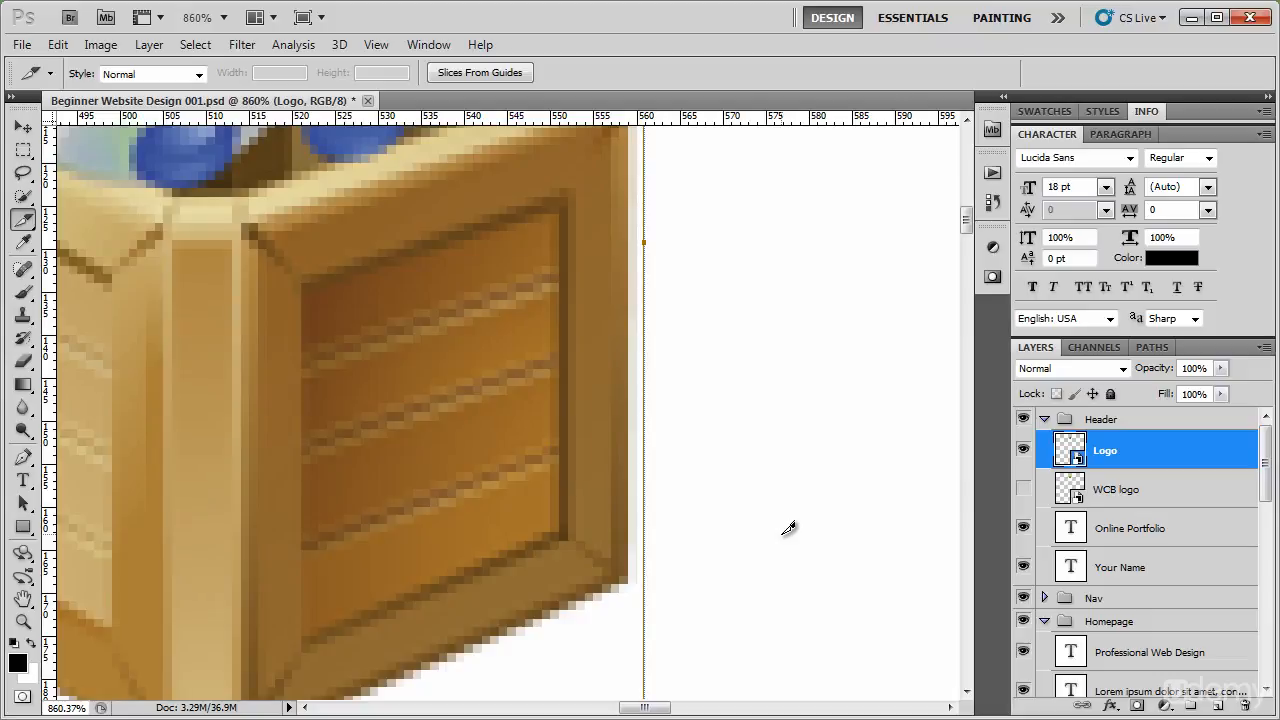
left_click_drag(563, 574, 674, 343)
left_click_drag(495, 345, 876, 570)
left_click_drag(680, 355, 599, 618)
left_click_drag(603, 374, 483, 594)
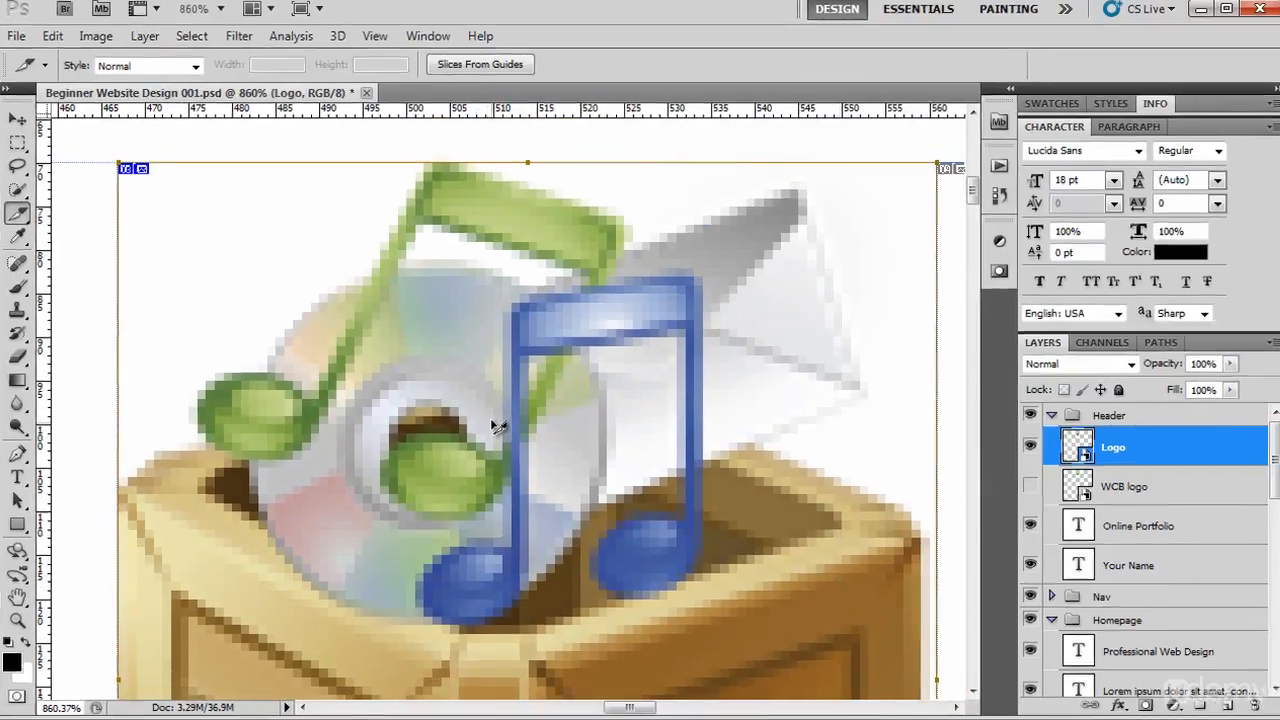
Rename the logo slice to logo-portfolio in its slice options.
right_click(497, 427)
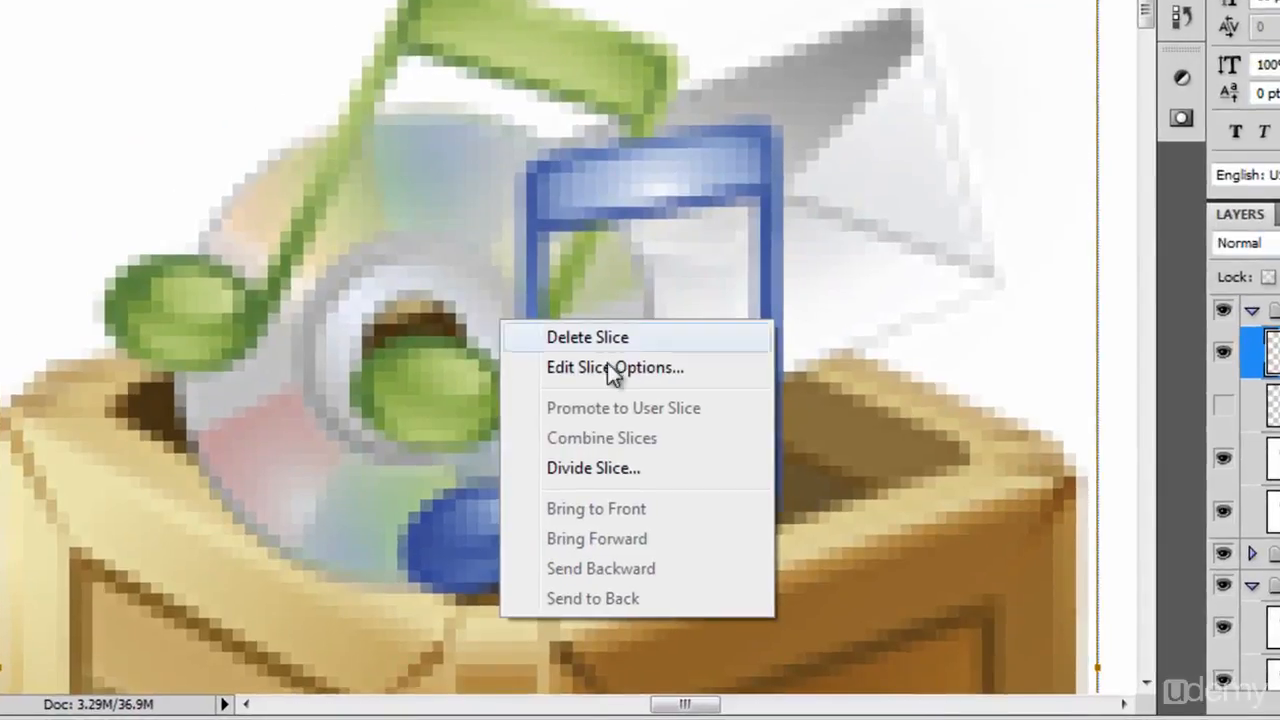
left_click(582, 468)
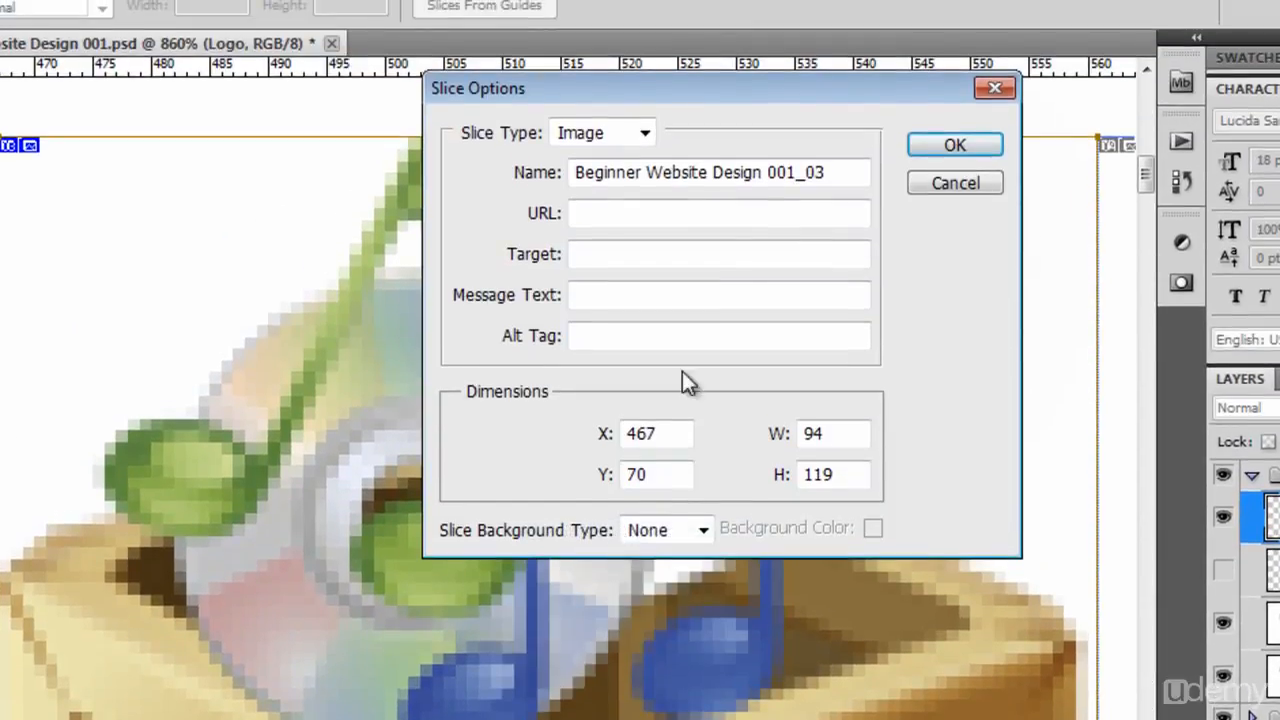
left_click_drag(857, 174, 486, 212)
key("BackSpace")
type("logo-portfoliop")
key("BackSpace")
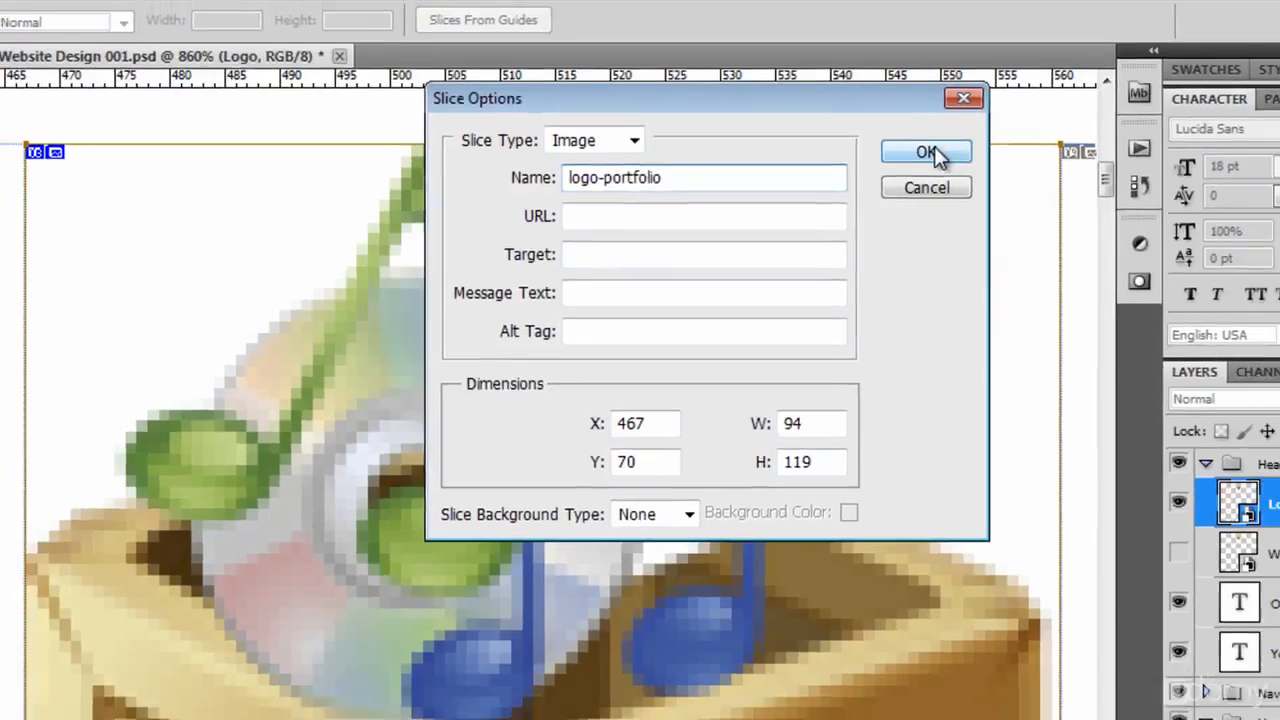
left_click(955, 145)
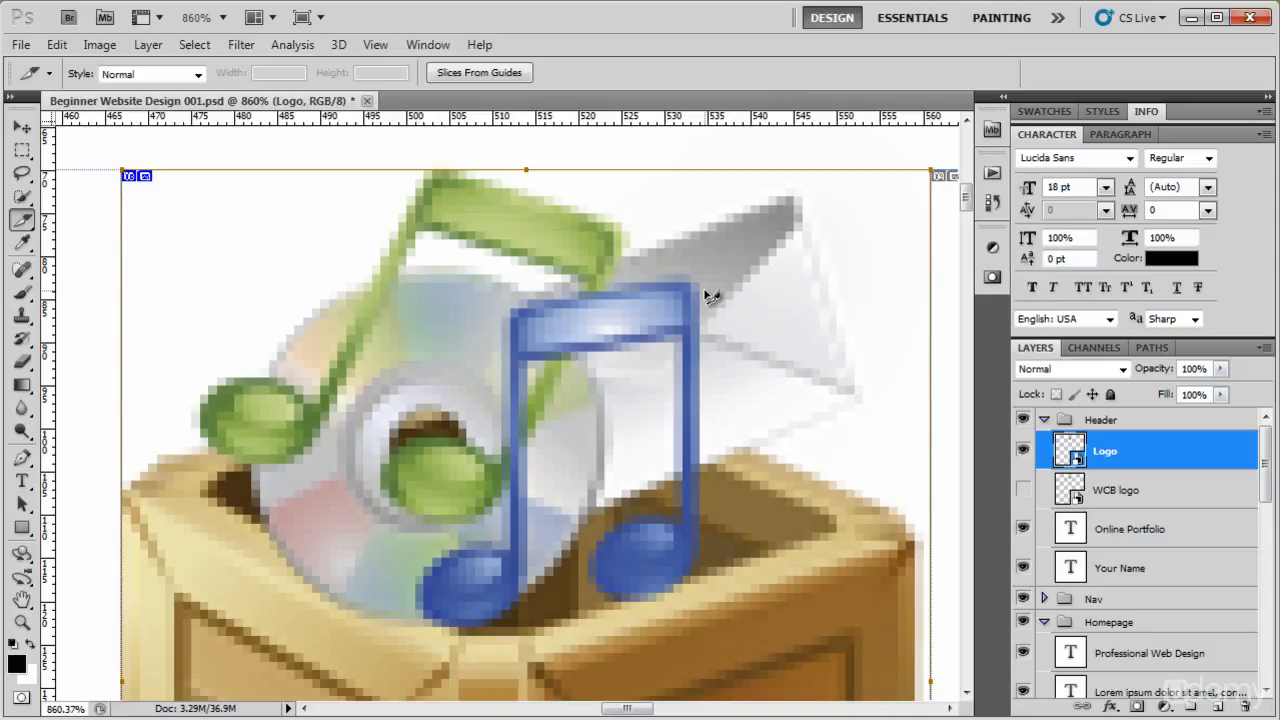
Draw a second slice around the blue banner image below the navigation bar.
key("ctrl+minus")
key("ctrl+minus")
key("ctrl+minus")
key("ctrl+minus")
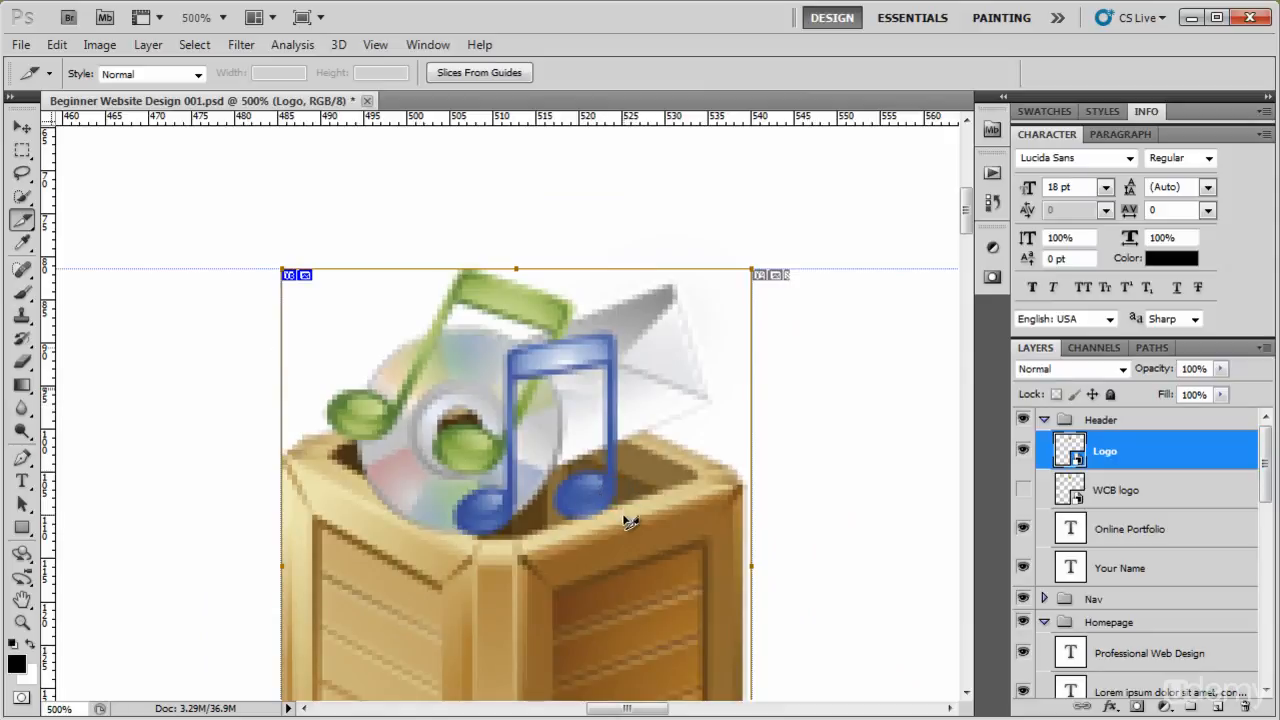
scroll(610, 574, "down", 15)
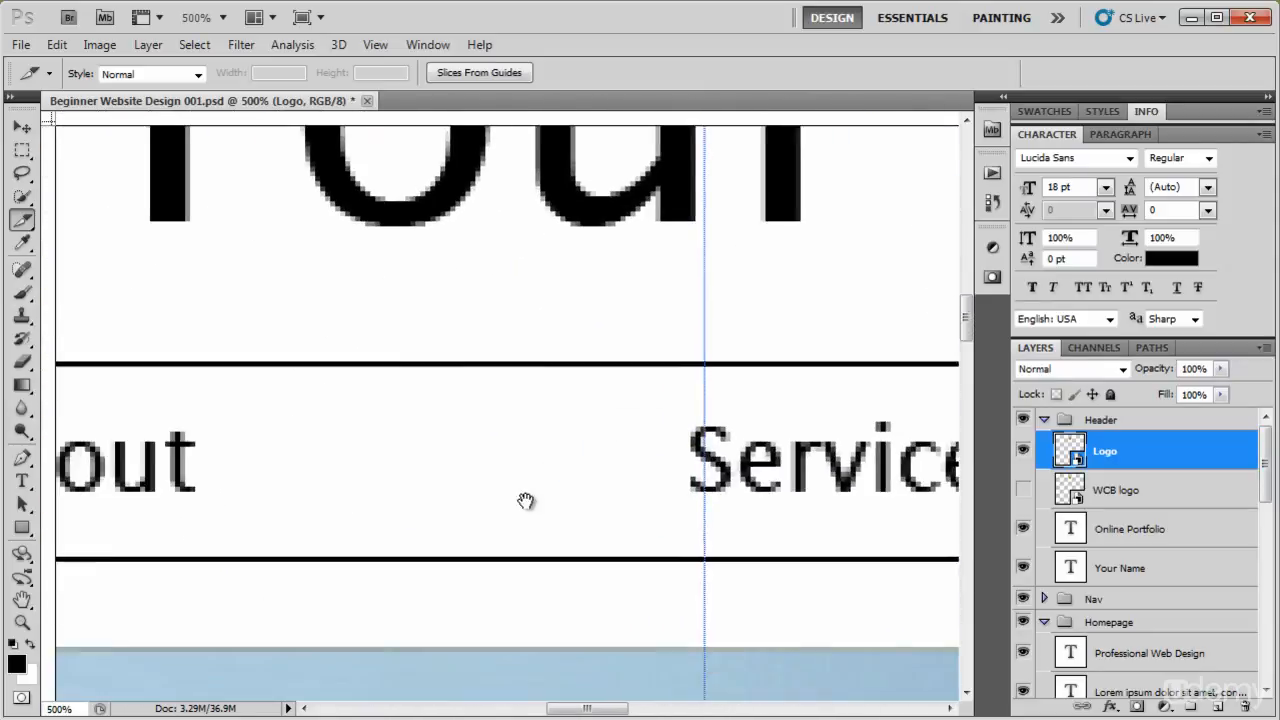
key("ctrl+minus")
key("ctrl+minus")
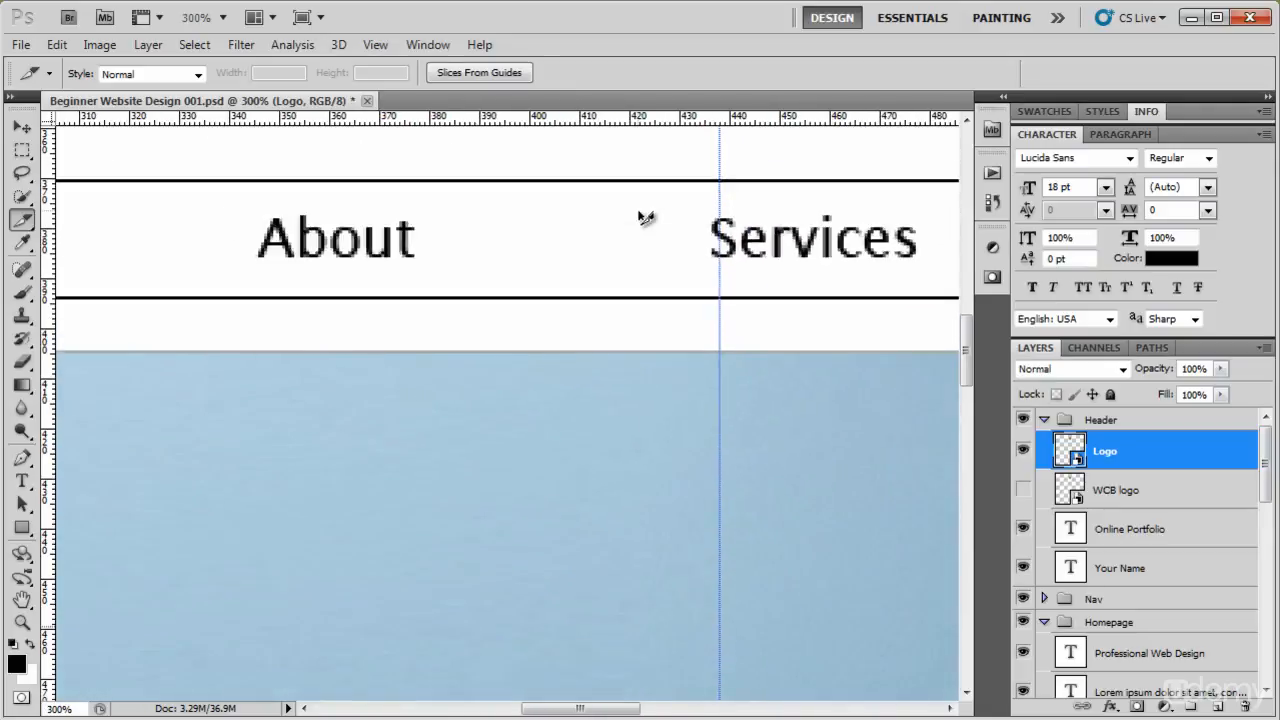
left_click_drag(434, 366, 694, 246)
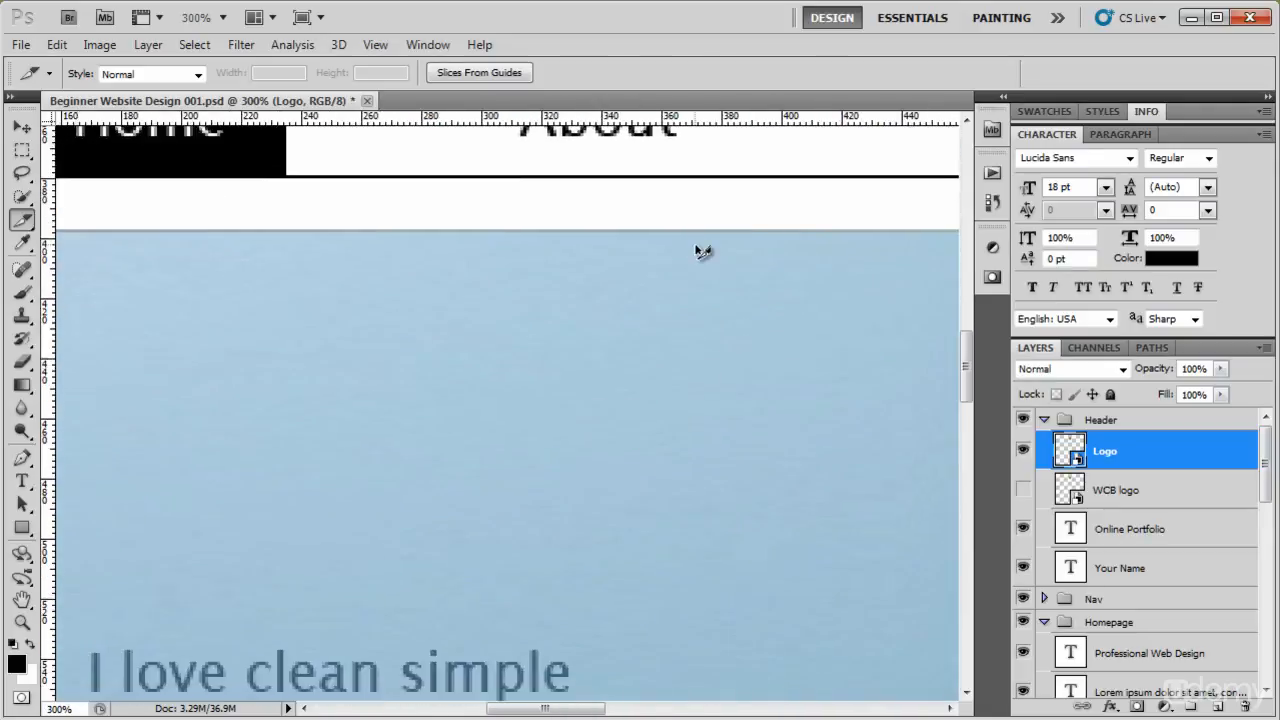
key("ctrl+minus")
key("ctrl+minus")
left_click_drag(643, 309, 505, 302)
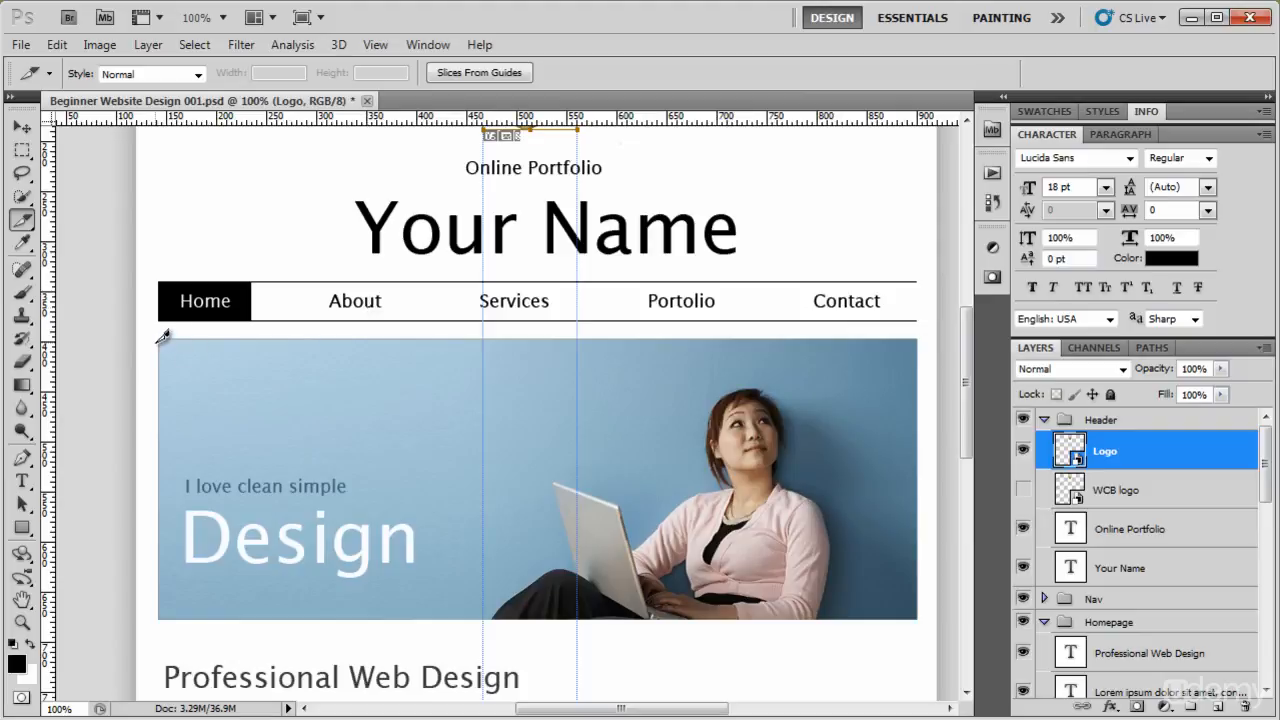
left_click_drag(163, 336, 920, 612)
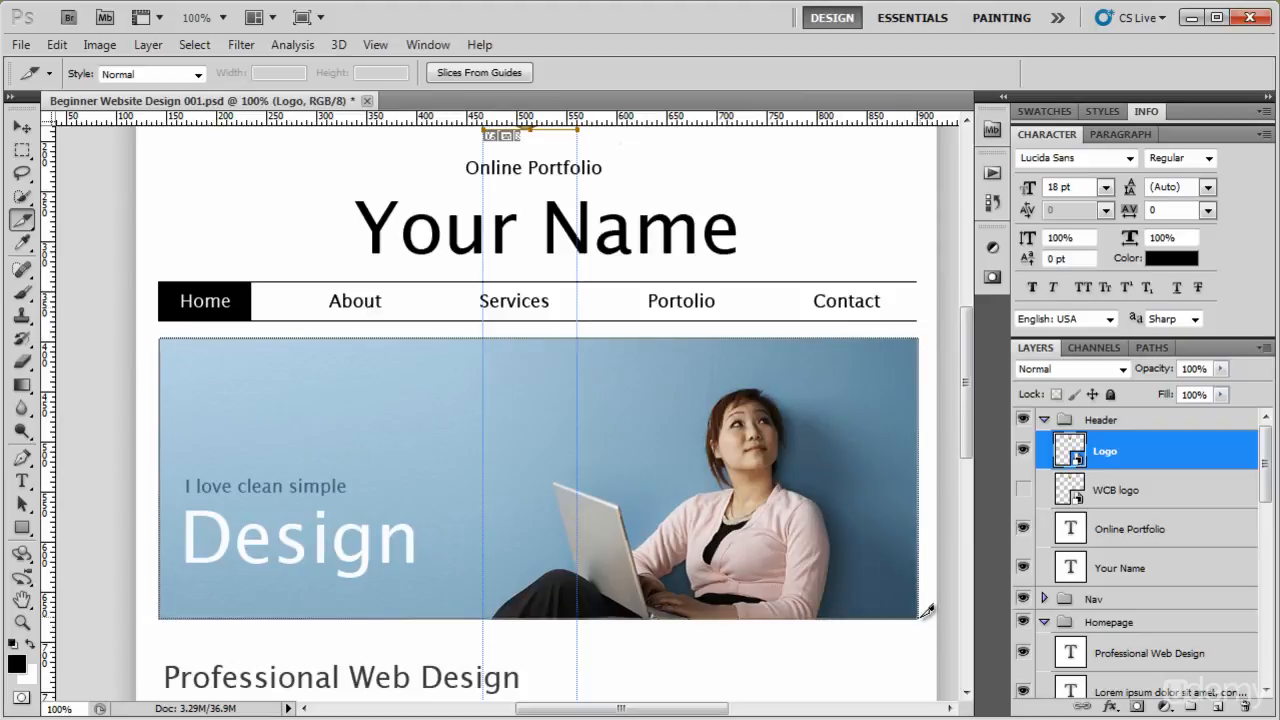
Pull the banner slice's right edge inward to the right border of the blue image.
key("z")
left_click_drag(870, 318, 1000, 525)
key("space")
left_click_drag(773, 506, 411, 290)
left_click_drag(596, 419, 678, 508)
key("space")
left_click_drag(760, 510, 625, 240)
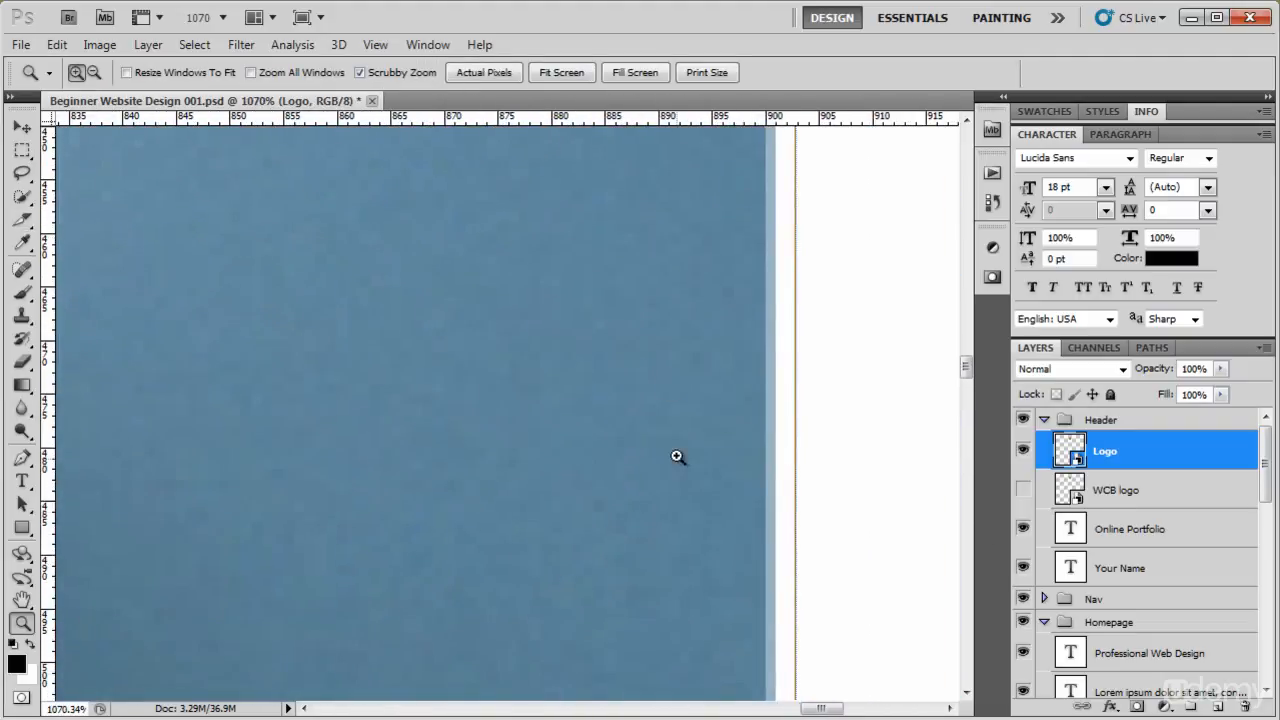
key("c")
left_click_drag(801, 445, 776, 444)
key("space")
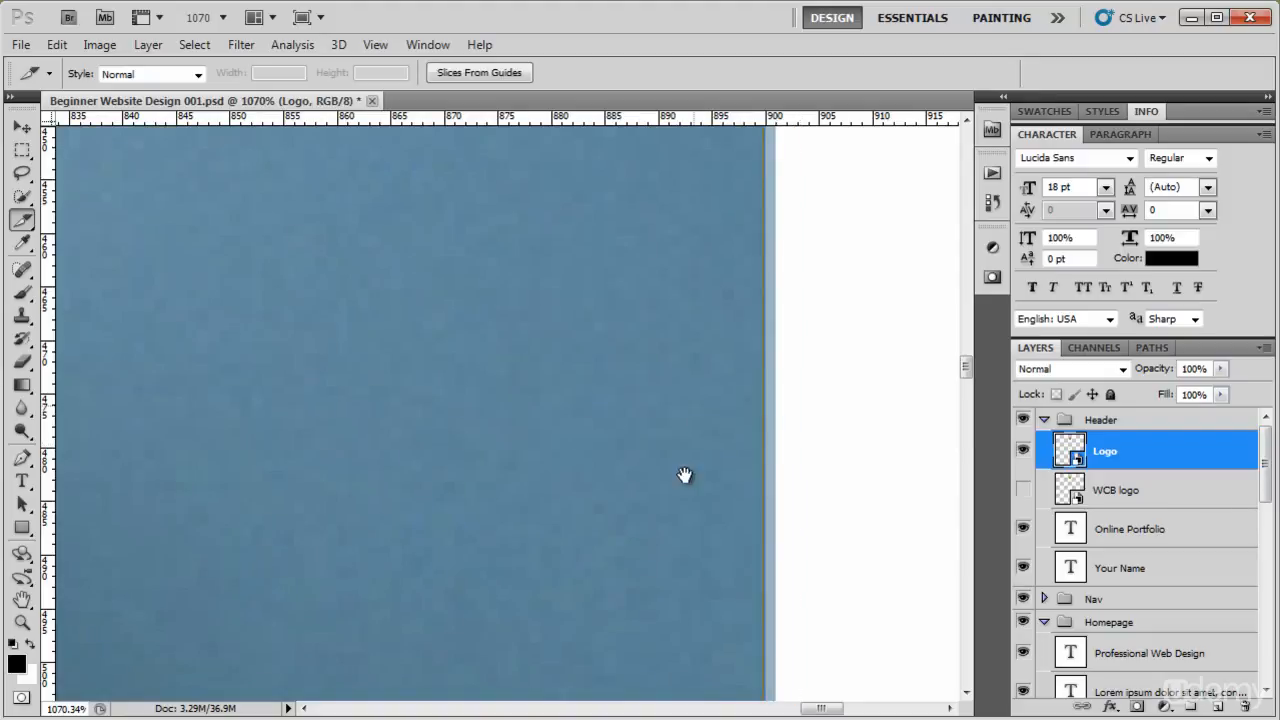
left_click_drag(695, 407, 666, 400)
scroll(660, 410, "up", 4)
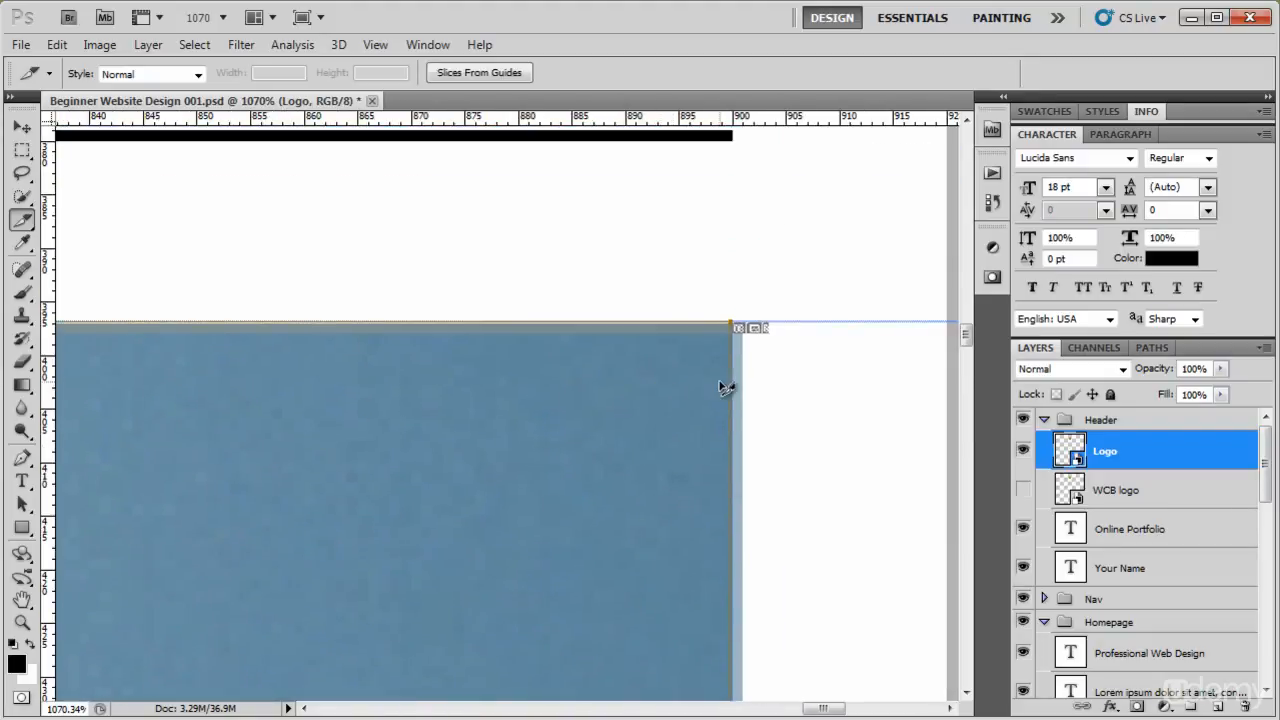
Refine the banner slice's edges to match the blue image's borders, for a slice of about 758 × 281 px.
left_click_drag(739, 388, 748, 390)
key("space")
left_click_drag(588, 441, 735, 446)
left_click_drag(426, 401, 614, 361)
mouse_move(968, 336)
left_mouse_down()
mouse_move(972, 471)
mouse_move(974, 340)
mouse_move(976, 352)
left_mouse_up()
left_click_drag(841, 404, 654, 419)
key("ctrl+minus")
key("ctrl+minus")
key("ctrl+minus")
key("ctrl+minus")
key("ctrl+minus")
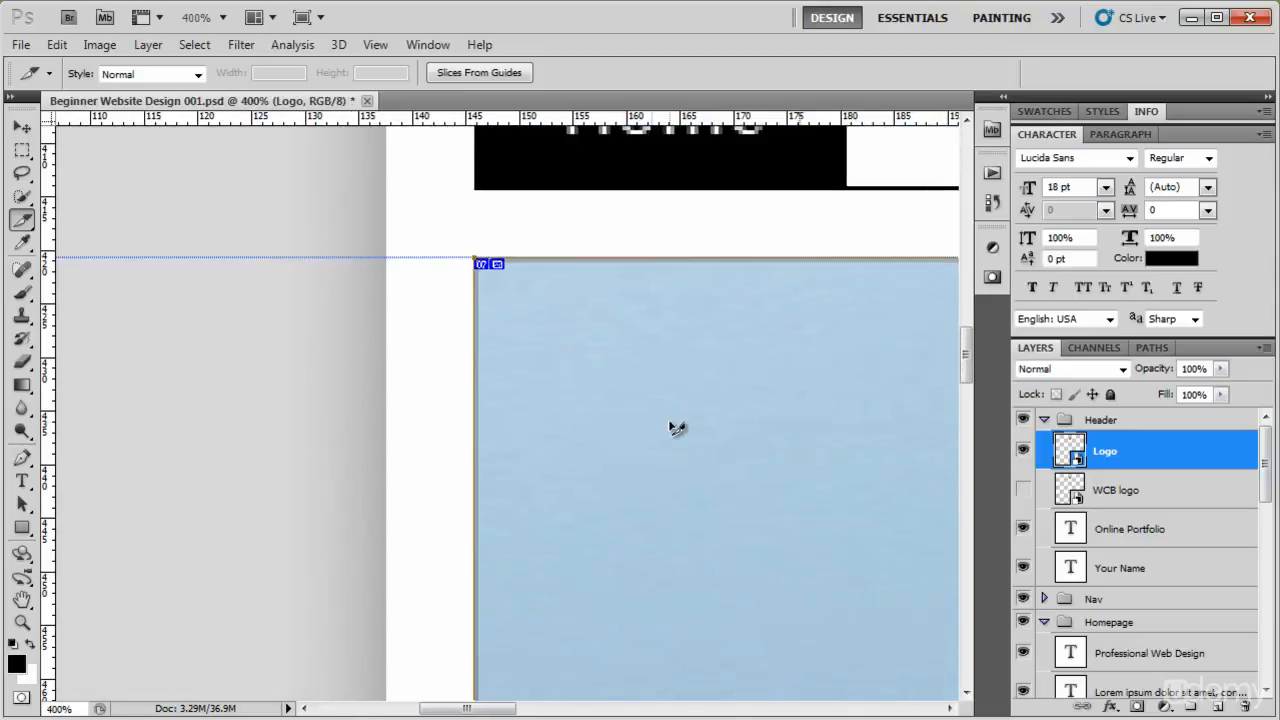
Rename the banner slice to banner-homepage in its slice options.
right_click(671, 424)
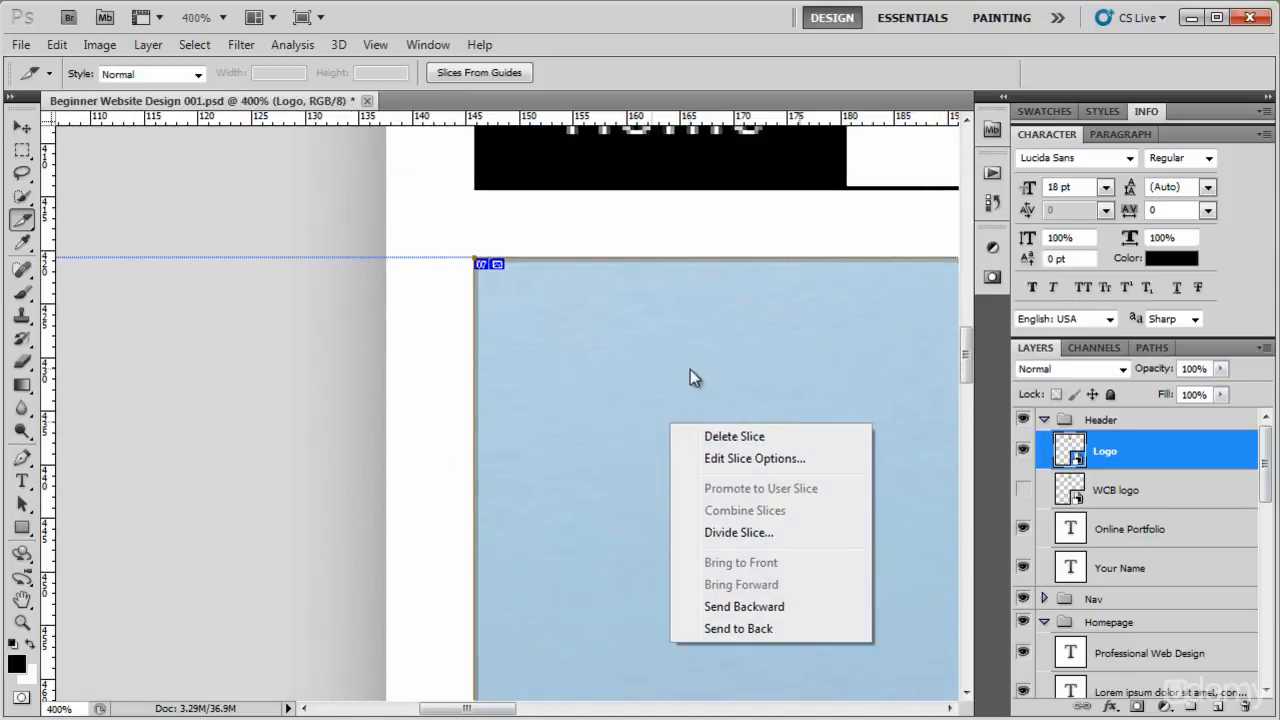
left_click(789, 457)
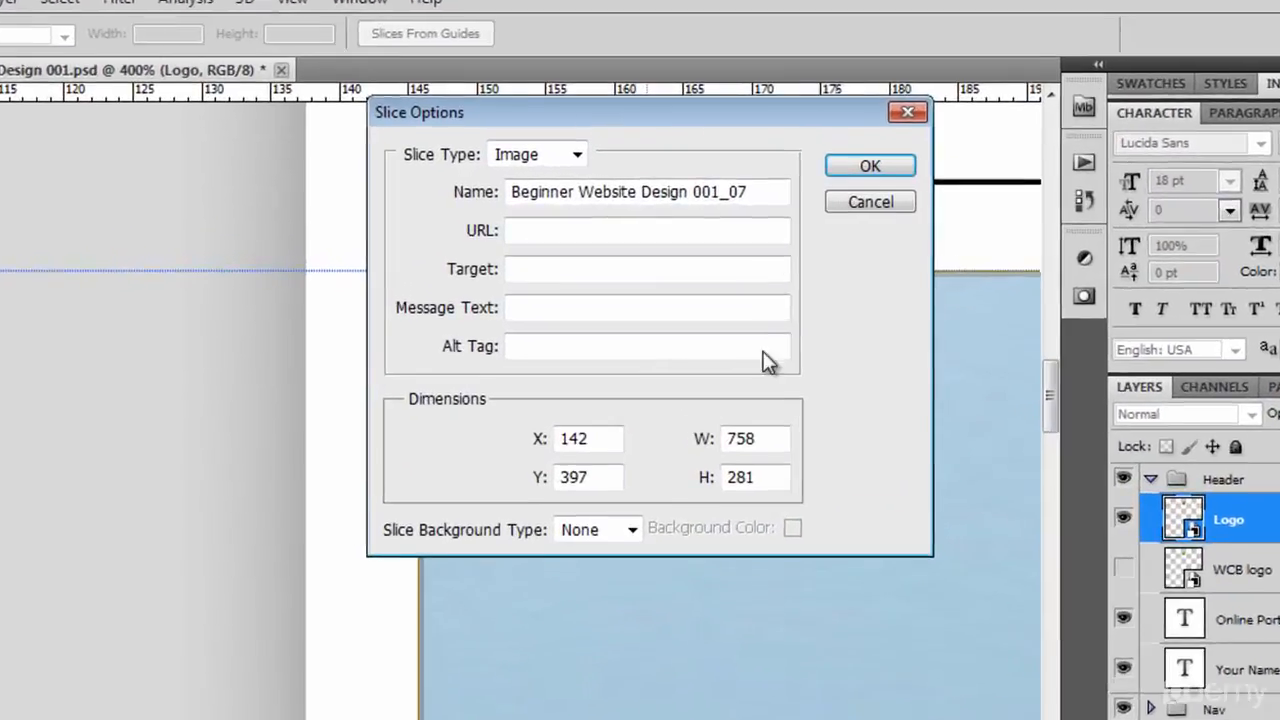
left_click_drag(755, 201, 412, 213)
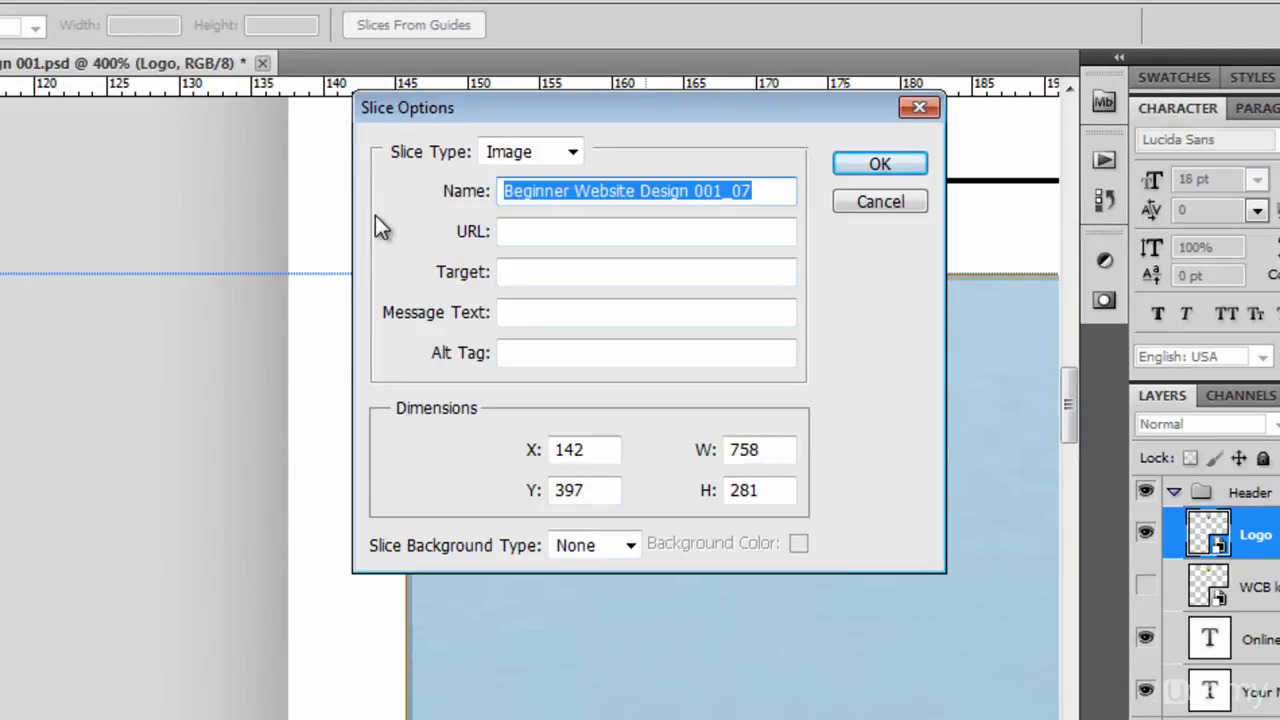
type("banner-homepage")
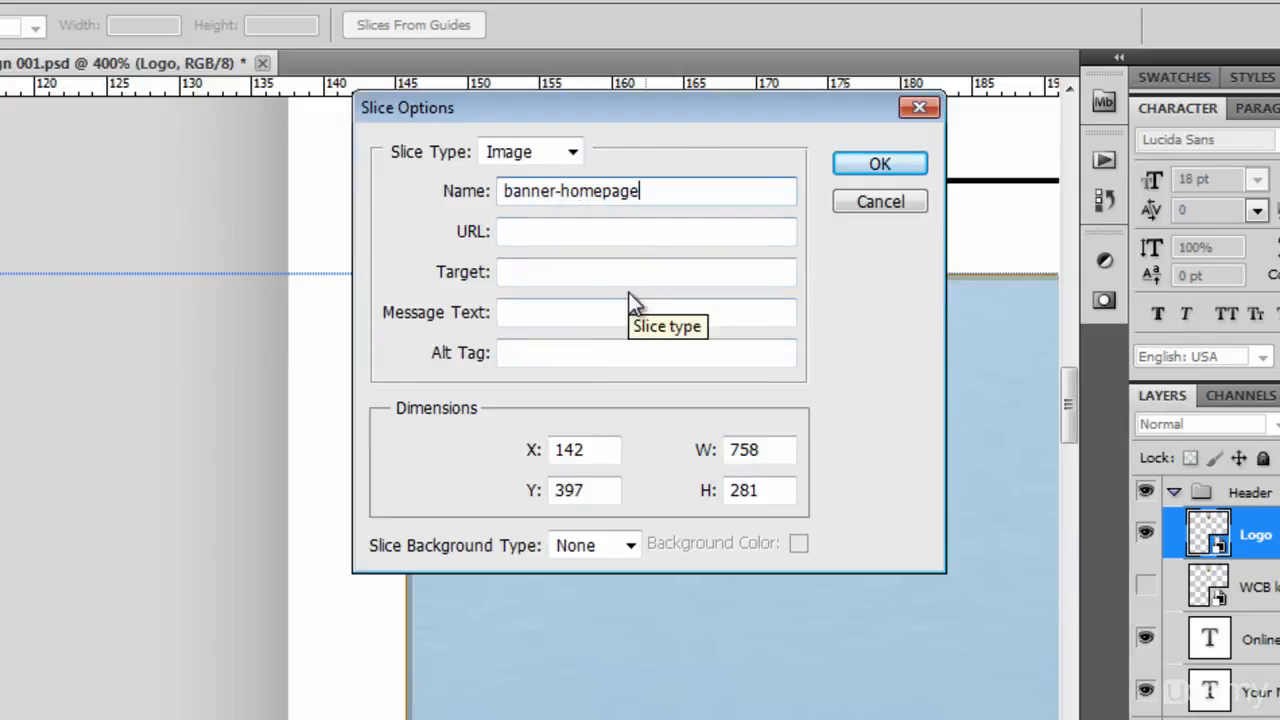
left_click(910, 166)
Draw a slice around the group of website screenshots below the banner.
left_click_drag(1074, 393, 1089, 508)
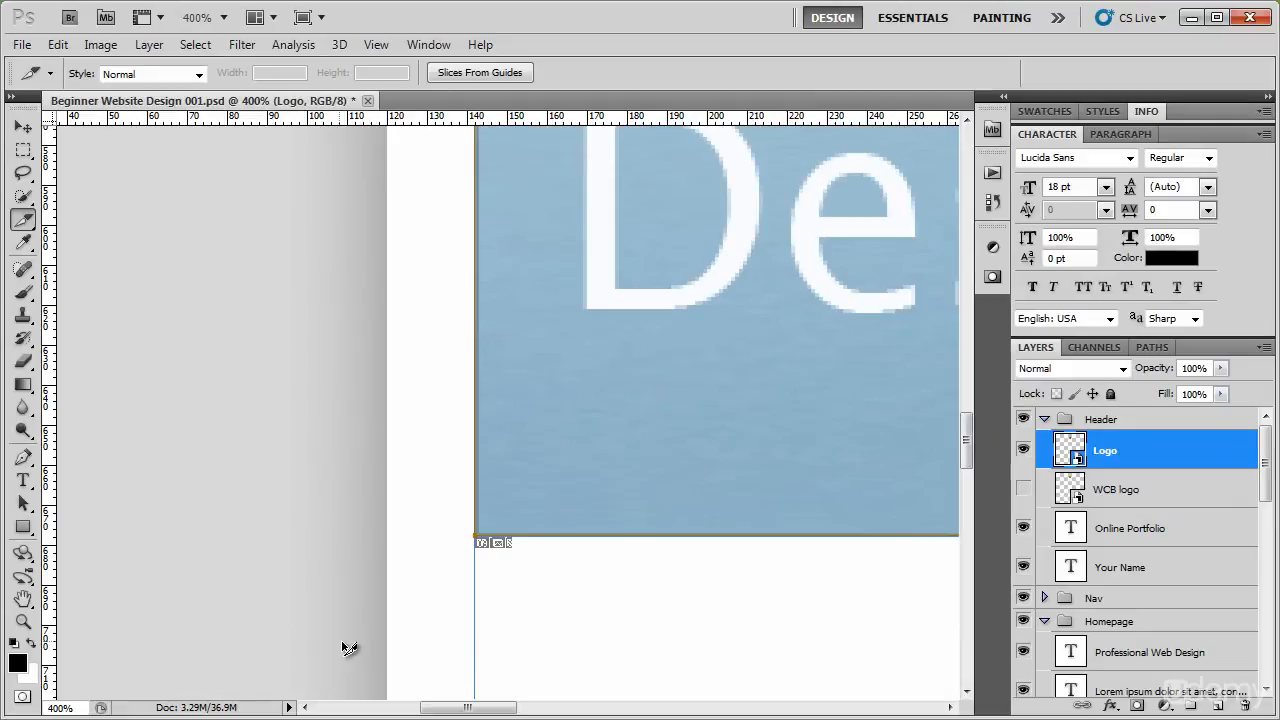
key("ctrl+minus")
key("ctrl+minus")
left_click_drag(640, 515, 334, 389)
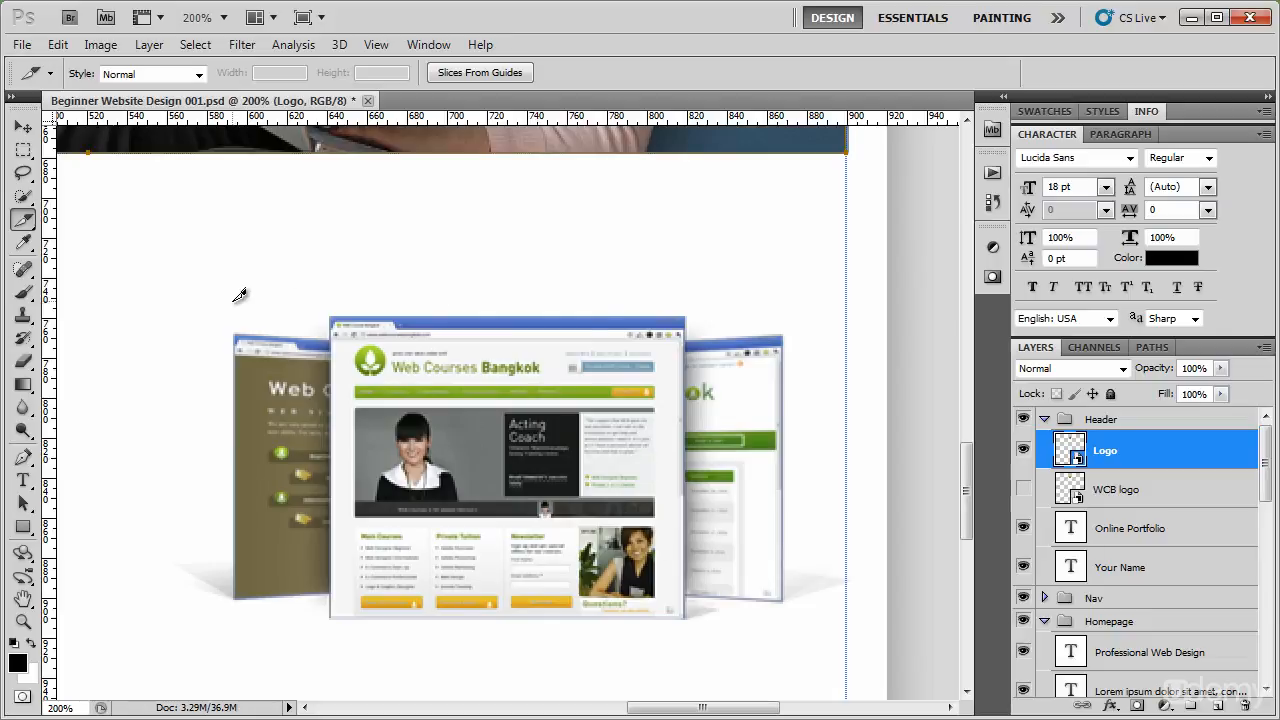
left_click_drag(229, 304, 788, 620)
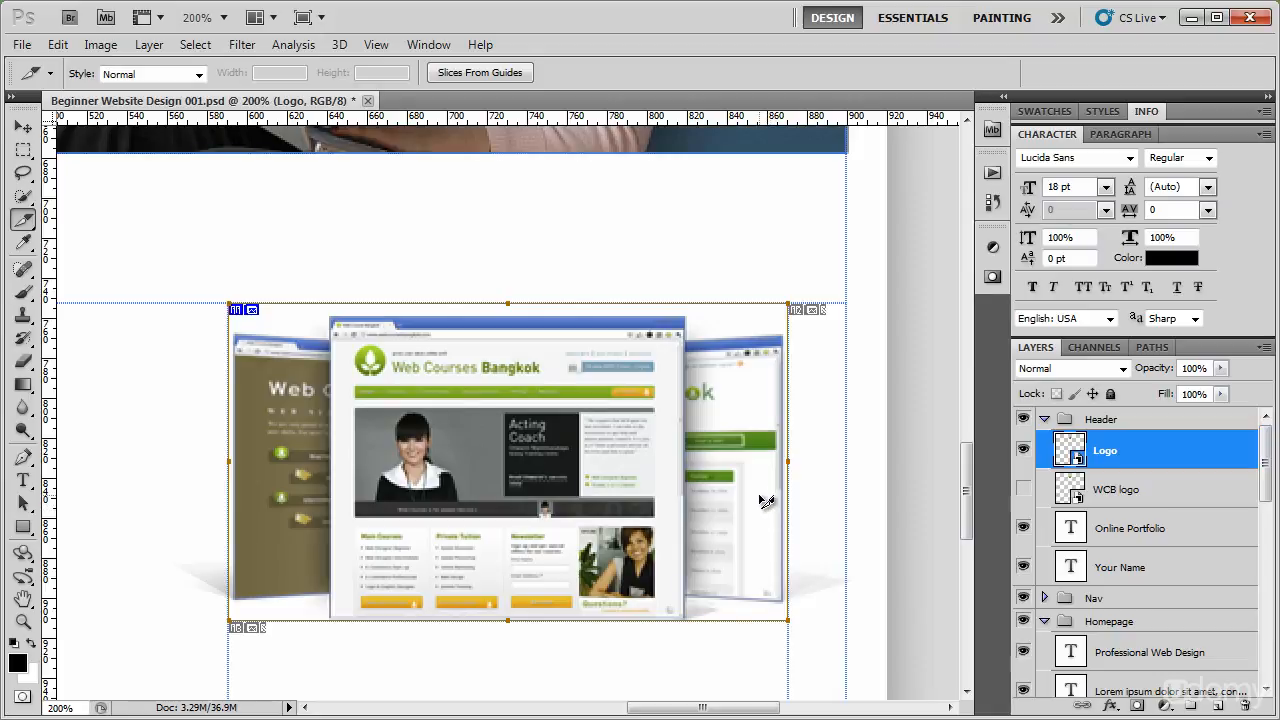
Extend the right edge of the website screenshots slice outward past the end of the faint shadow.
key("z")
left_click(786, 528)
left_click(791, 550)
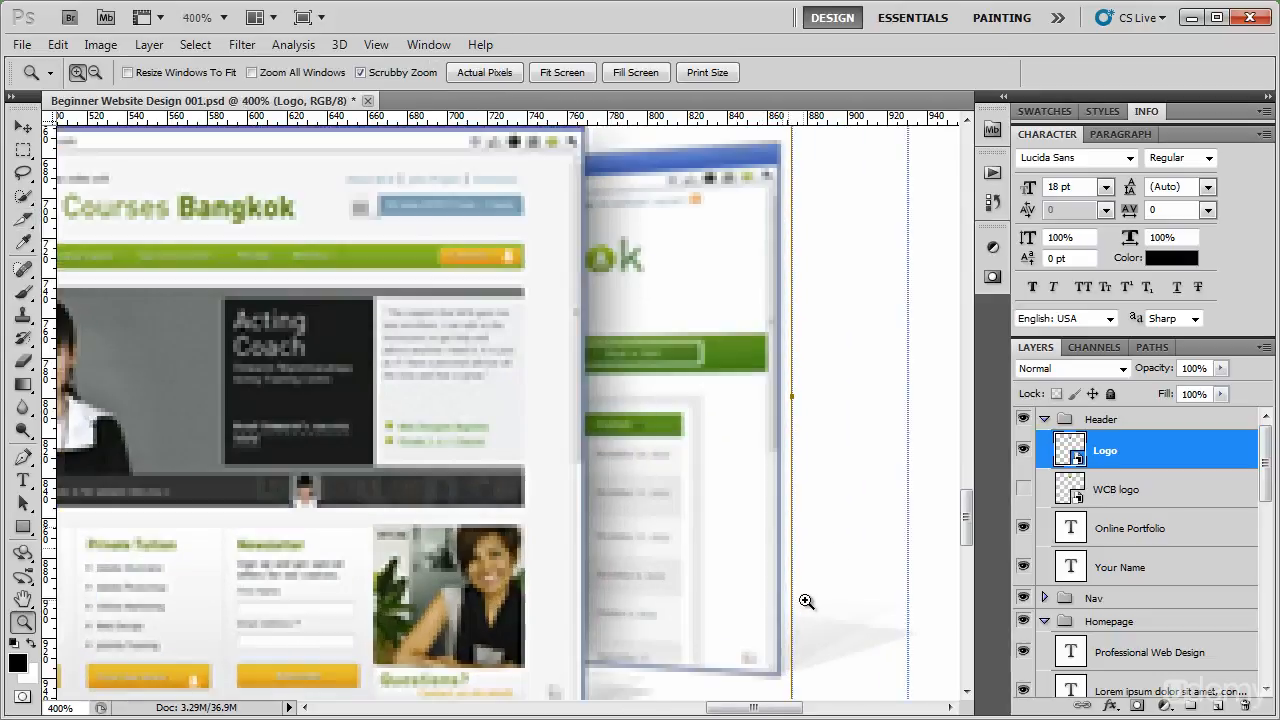
key("space")
left_click_drag(803, 597, 698, 517)
key("c")
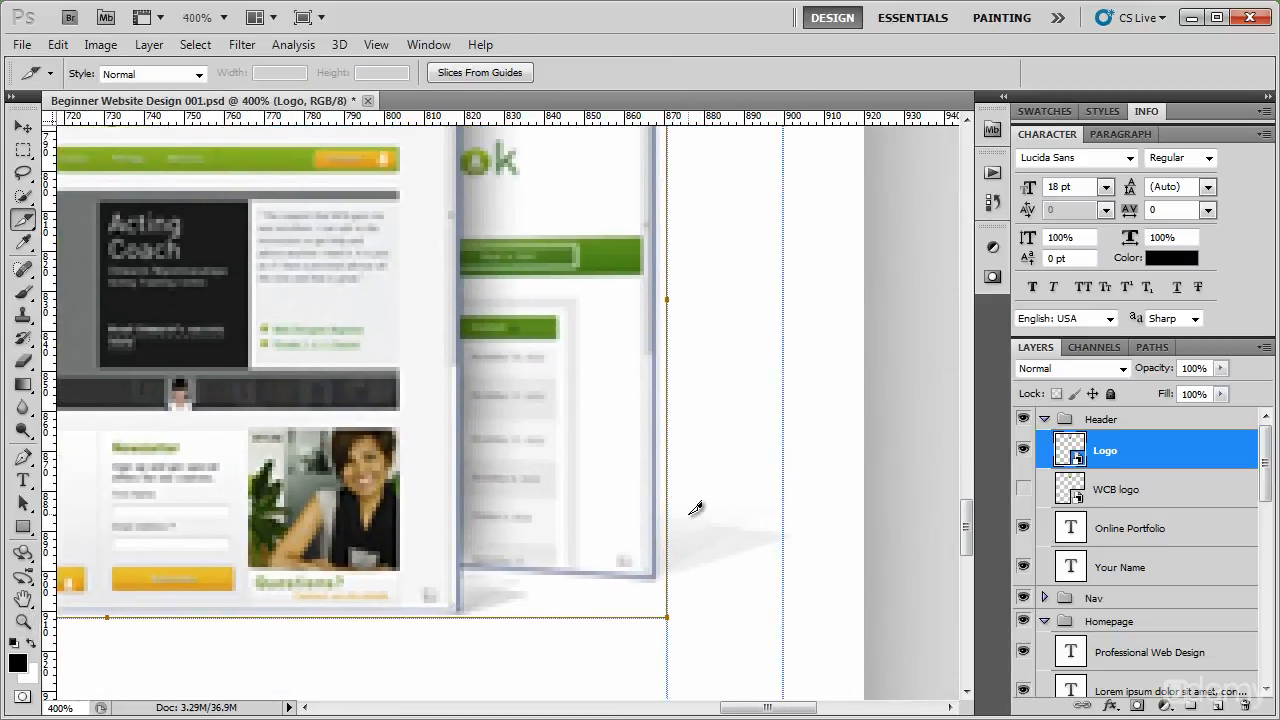
left_click_drag(668, 473, 792, 476)
left_click_drag(801, 616, 799, 618)
Extend the left edge of the website screenshots slice past the shadow, for a slice width of about 335 px.
key("space")
left_click_drag(416, 600, 474, 612)
left_click_drag(437, 566, 624, 570)
key("ctrl+z")
key("space")
left_click_drag(449, 532, 741, 534)
left_click_drag(392, 306, 293, 321)
Lower the website screenshots slice's upper edge to the top of the front screenshot, for a slice height of about 153 px.
key("space")
left_click_drag(702, 163, 329, 618)
left_click_drag(589, 444, 586, 464)
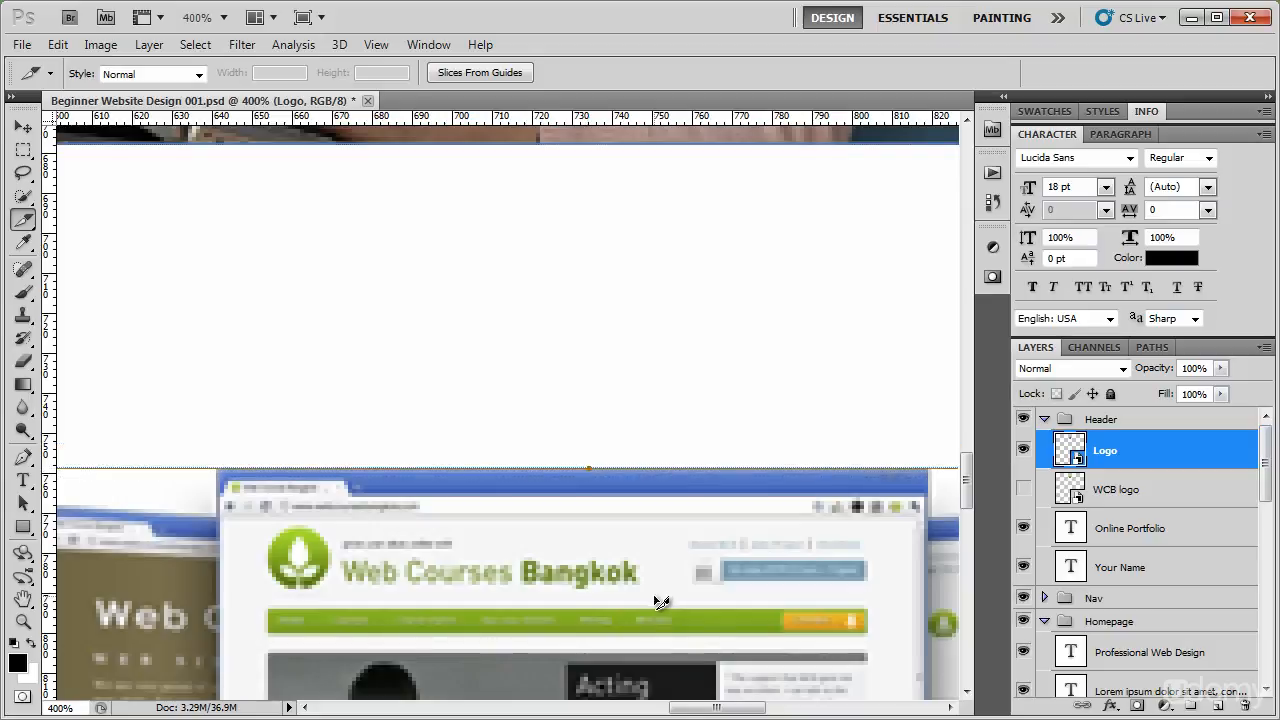
Rename the website screenshots slice to websites in its slice options.
key("ctrl+minus")
key("space")
left_click_drag(658, 601, 572, 307)
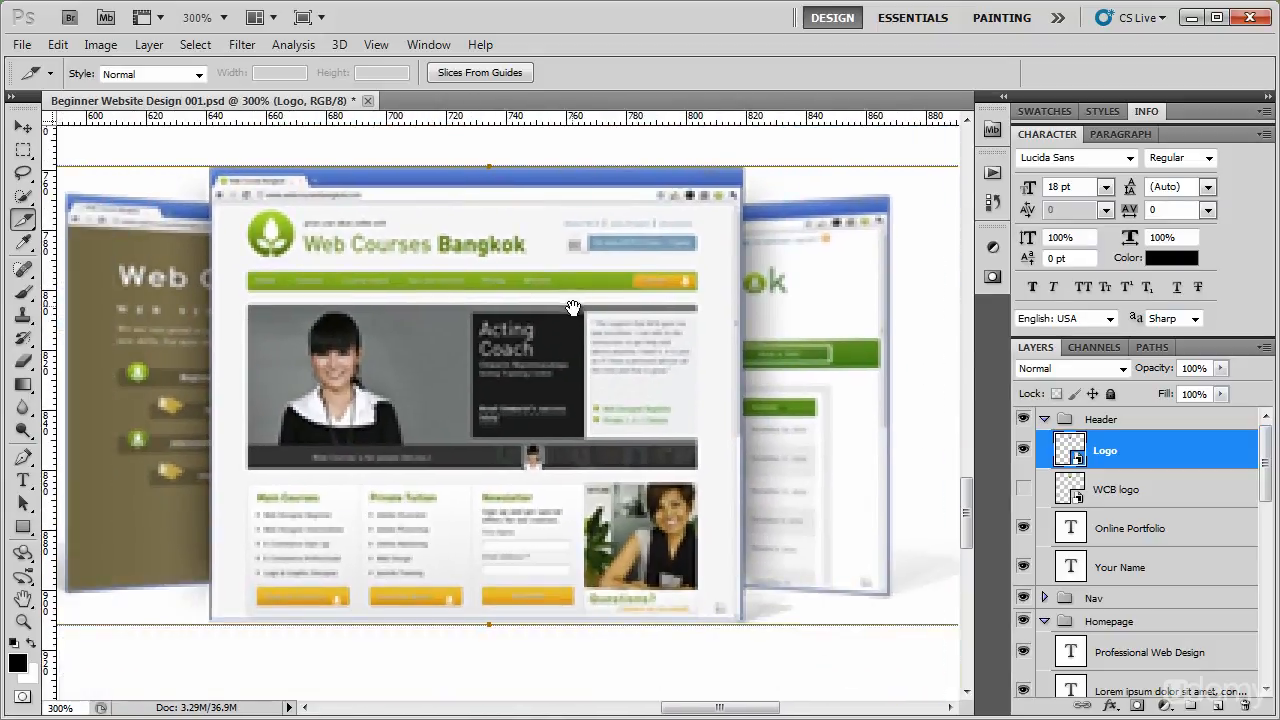
right_click(462, 349)
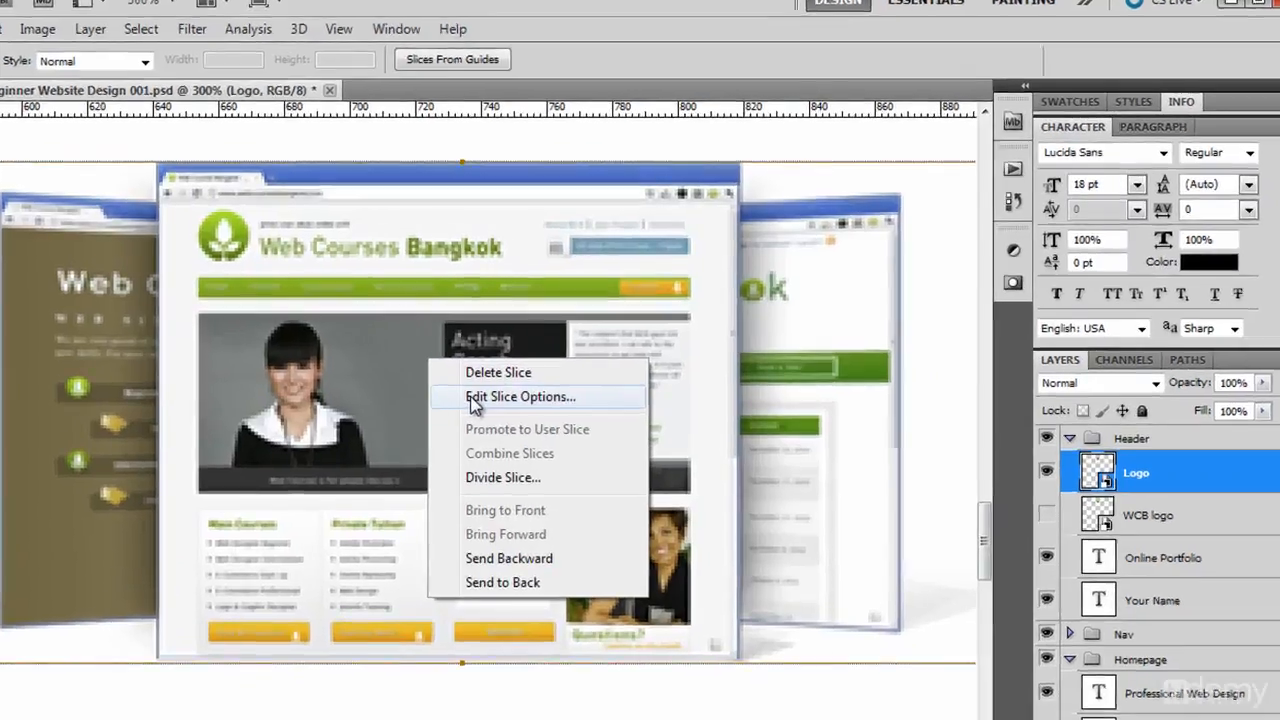
left_click(491, 383)
left_click_drag(713, 189, 376, 233)
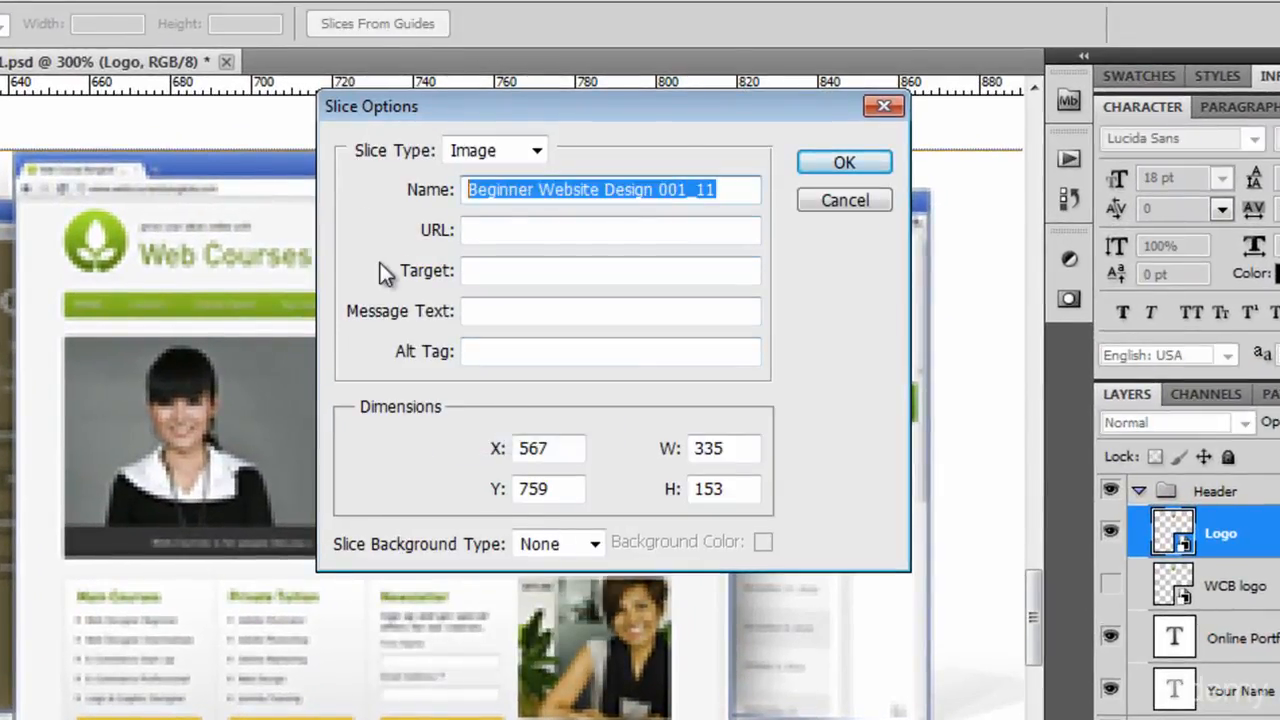
type("websites")
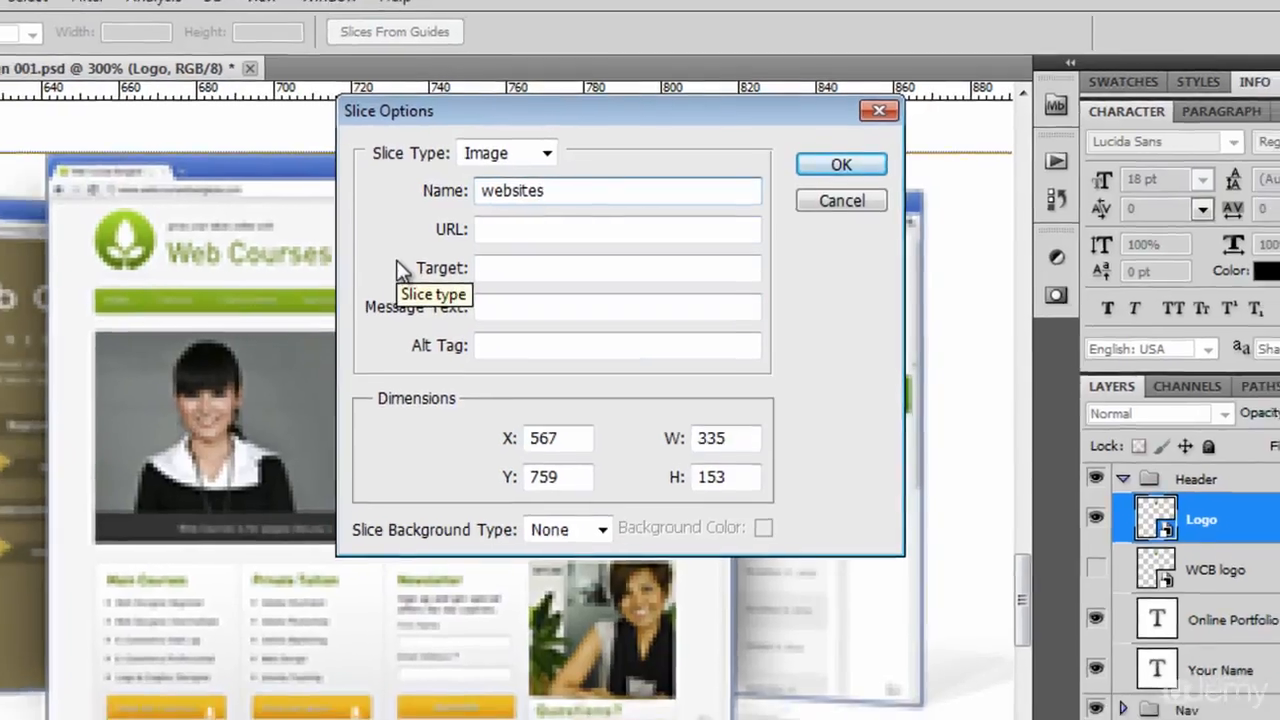
key("Return")
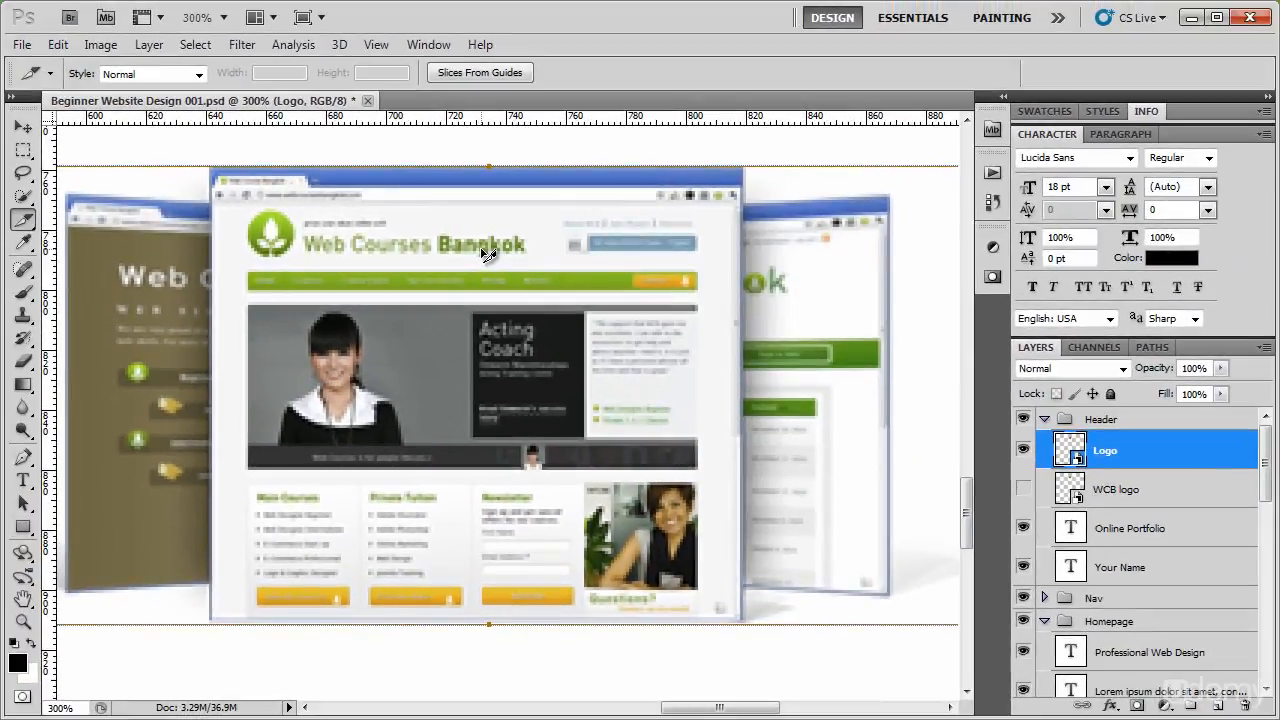
Draw a slice of about 60 × 62 px around the Twitter icon in the footer and fit its edges to the icon.
left_click_drag(680, 475, 595, 276)
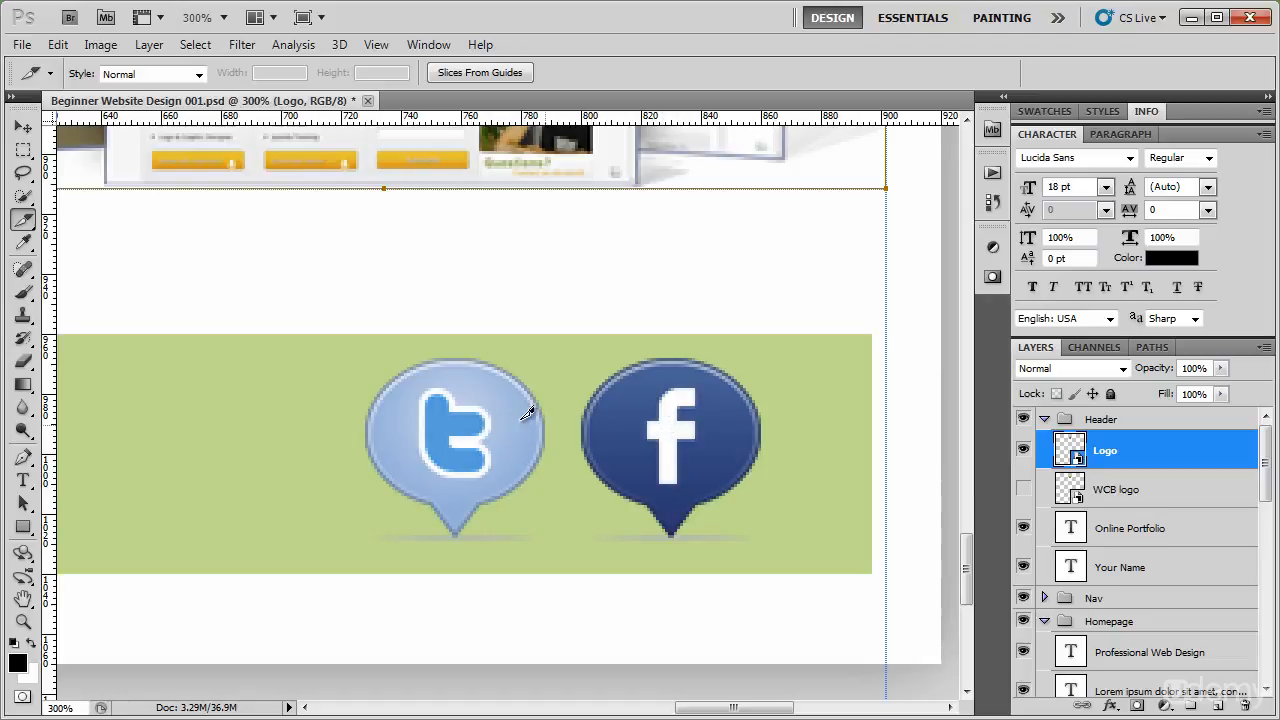
left_click_drag(364, 356, 557, 539)
key("Down")
left_click_drag(452, 360, 452, 357)
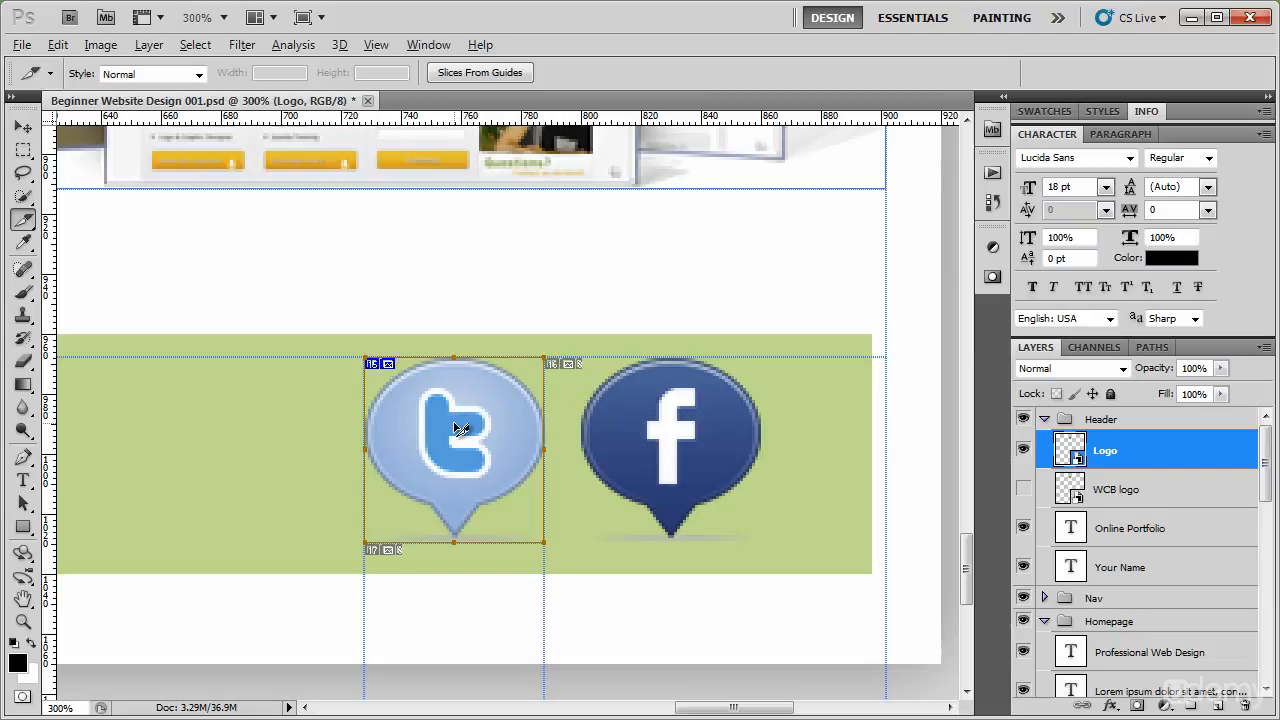
Copy the Twitter icon's slice onto the Facebook icon and delete the copy.
left_click_drag(456, 424, 676, 428)
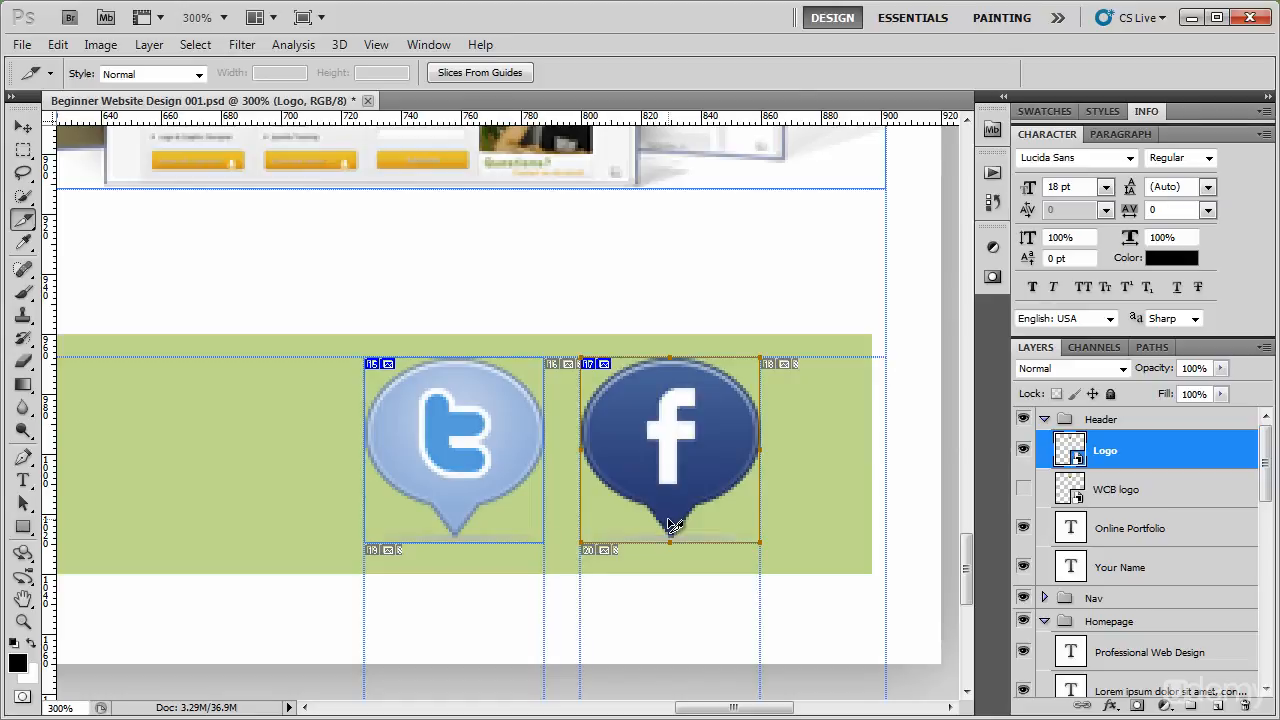
key("Delete")
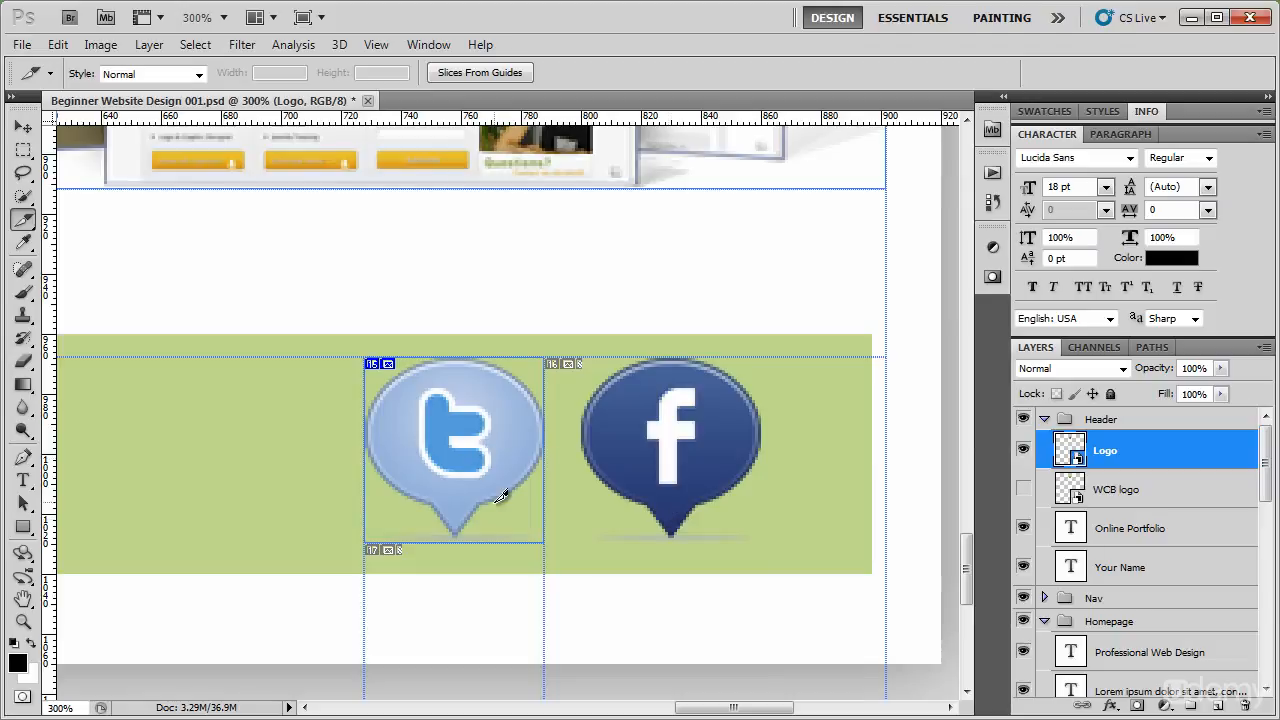
Duplicate the Twitter icon's slice onto the Facebook icon and nudge the copy down level with the original.
right_click(438, 420)
left_click(424, 417)
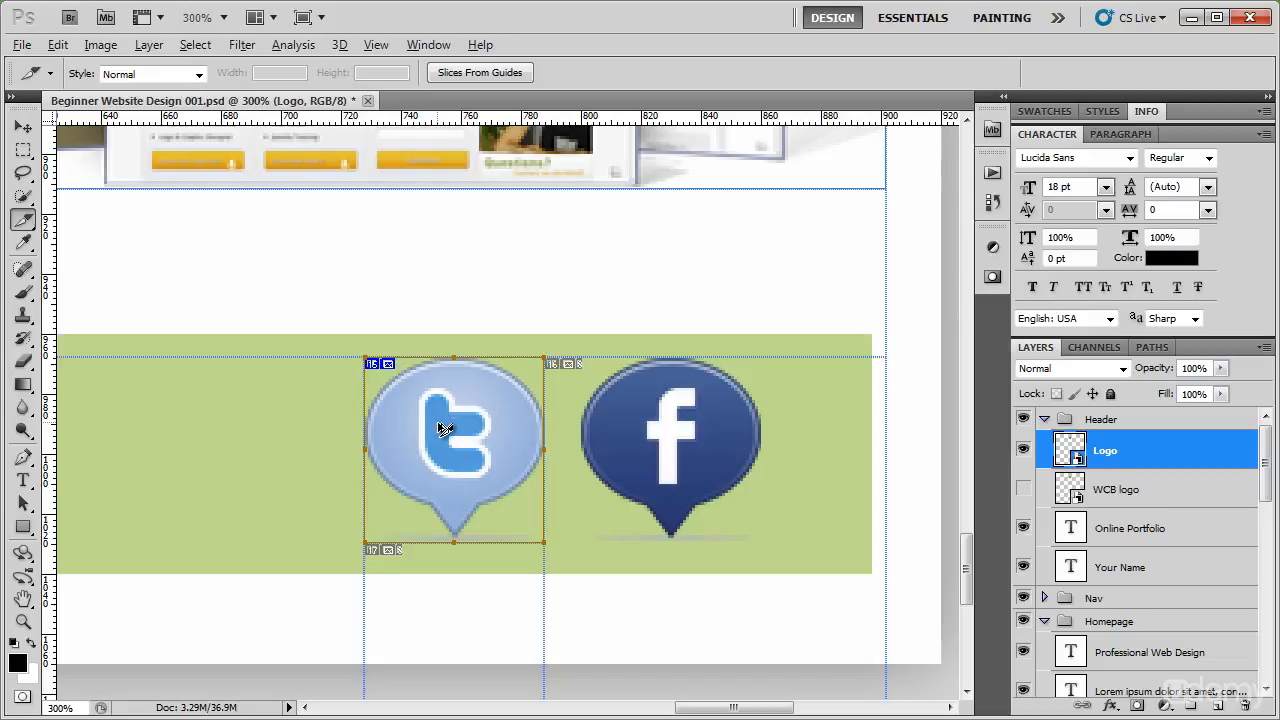
left_click_drag(446, 426, 663, 433)
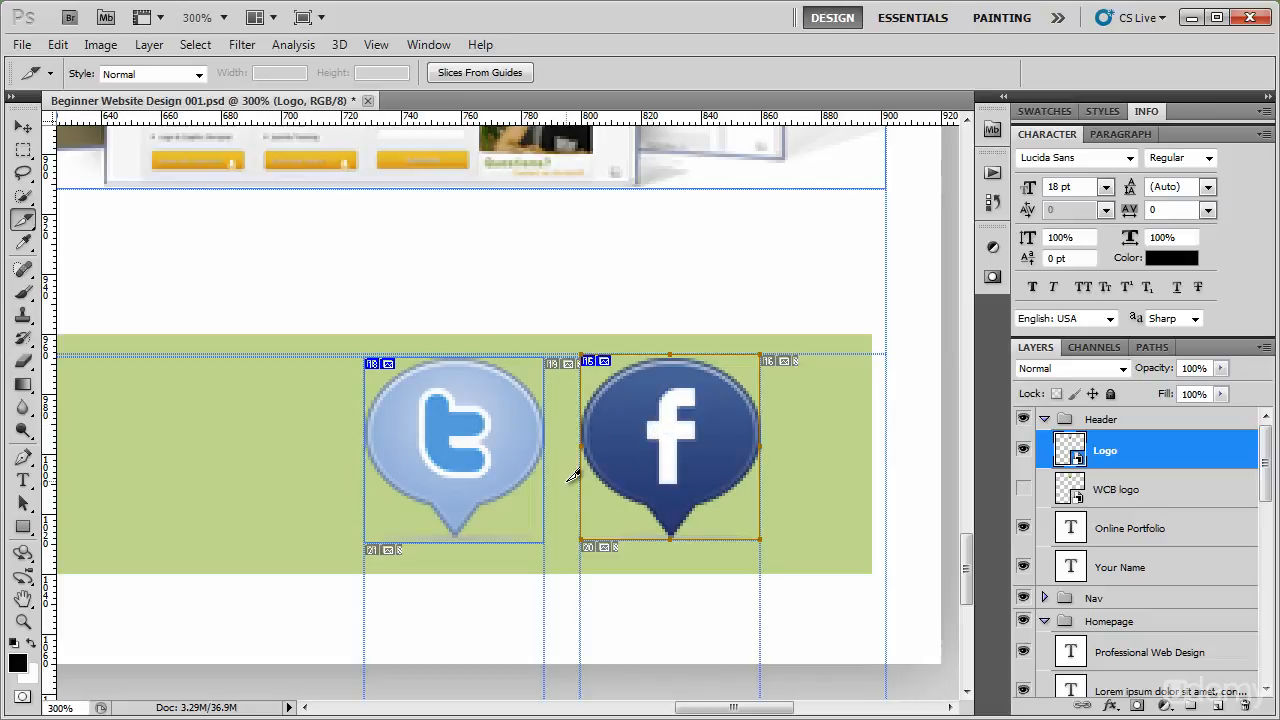
key("Down")
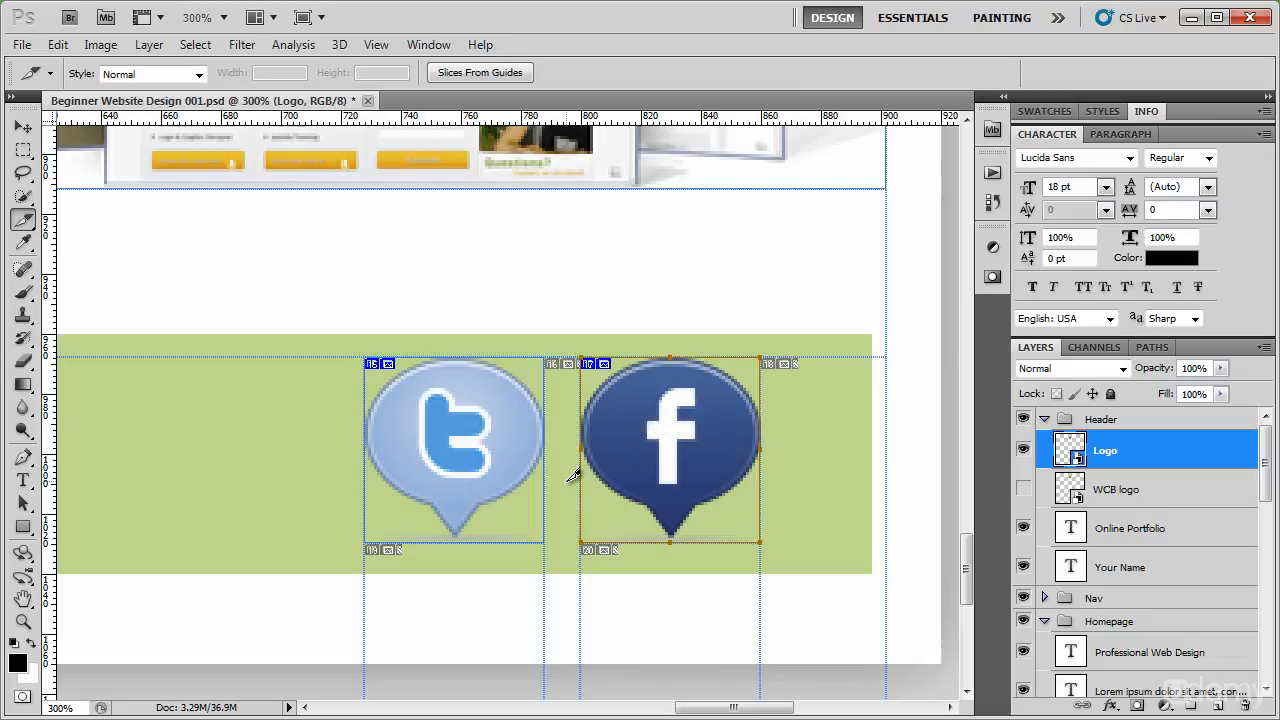
Rename the Twitter icon's slice to icon-twitter in its slice options.
right_click(450, 462)
left_click(489, 493)
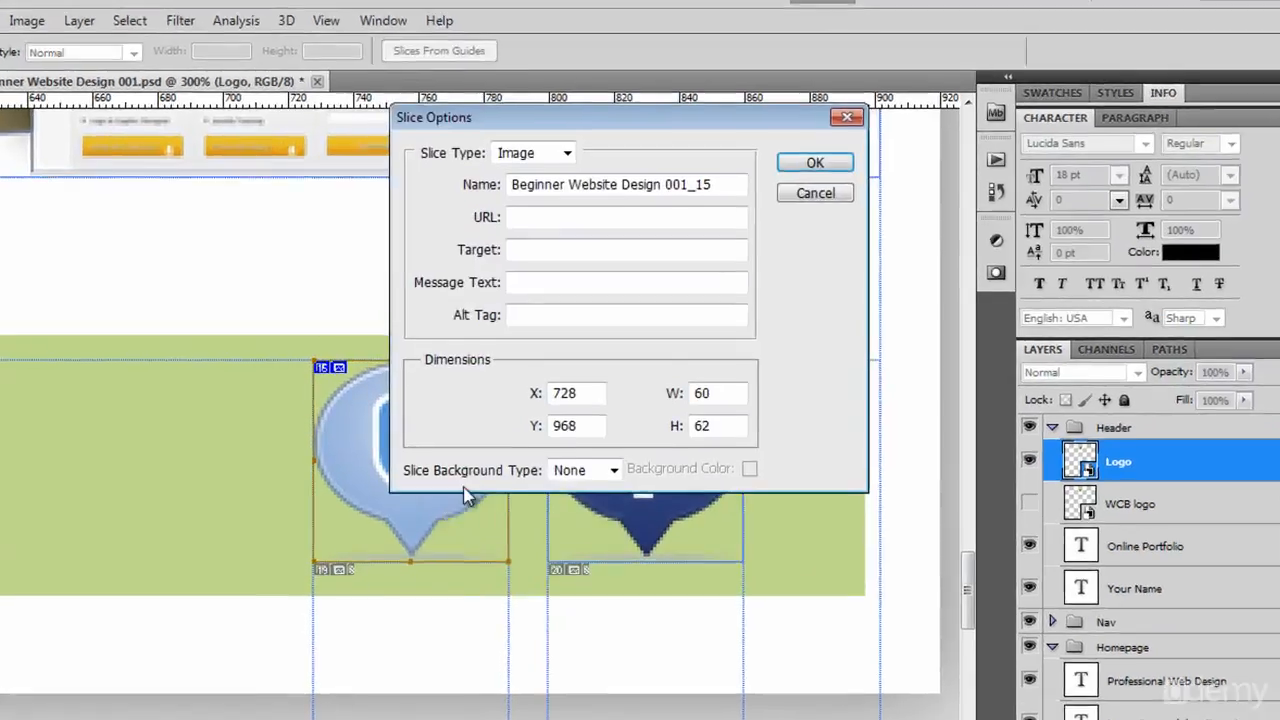
left_click_drag(728, 190, 433, 199)
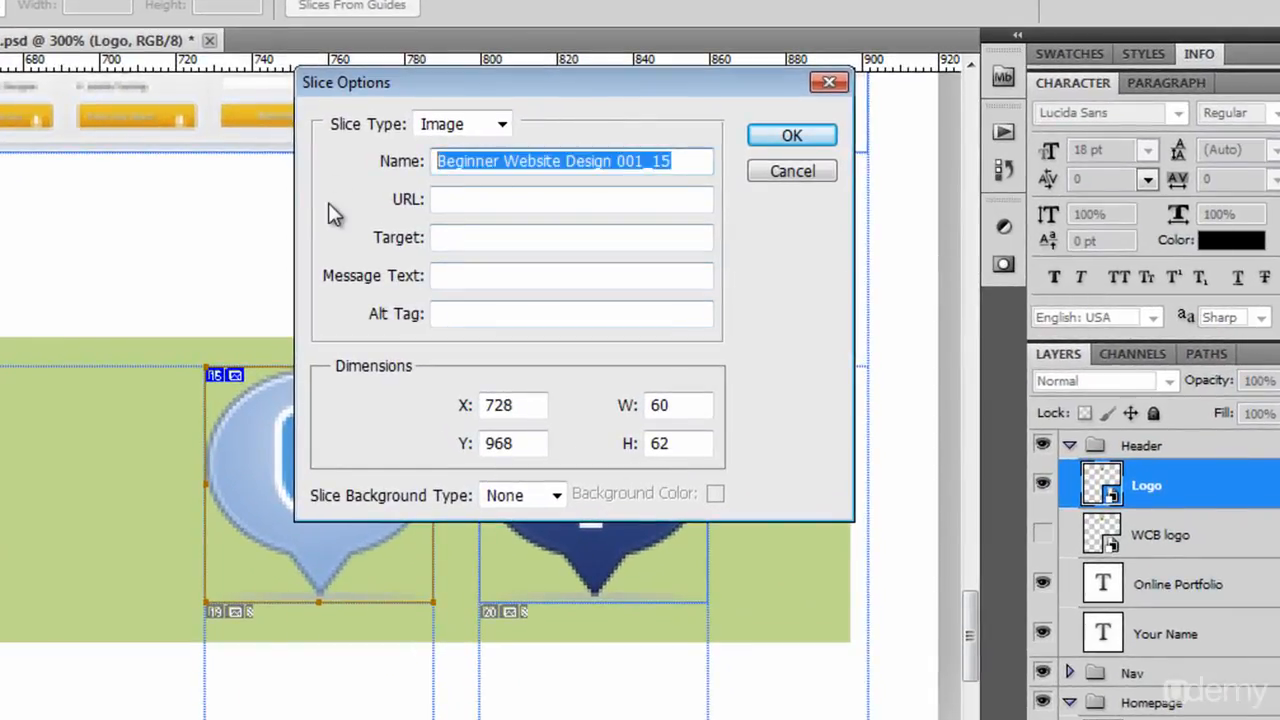
type("icon-")
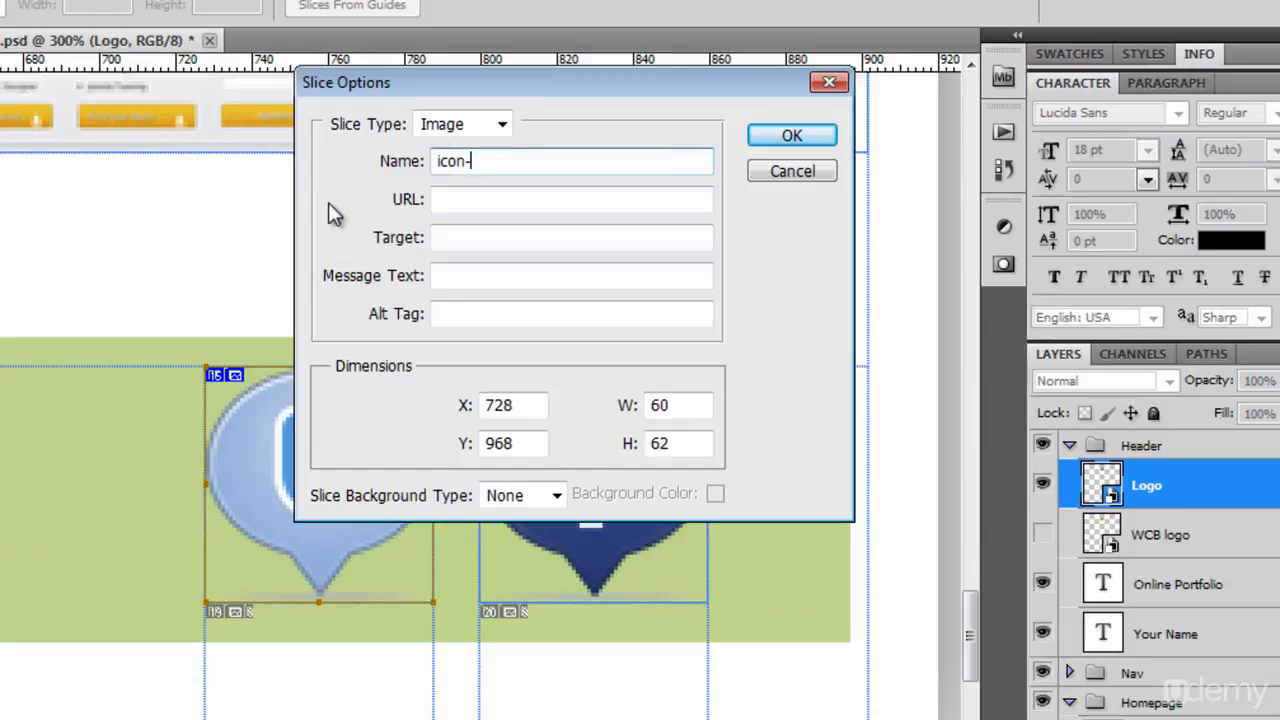
type("twitter")
key("Return")
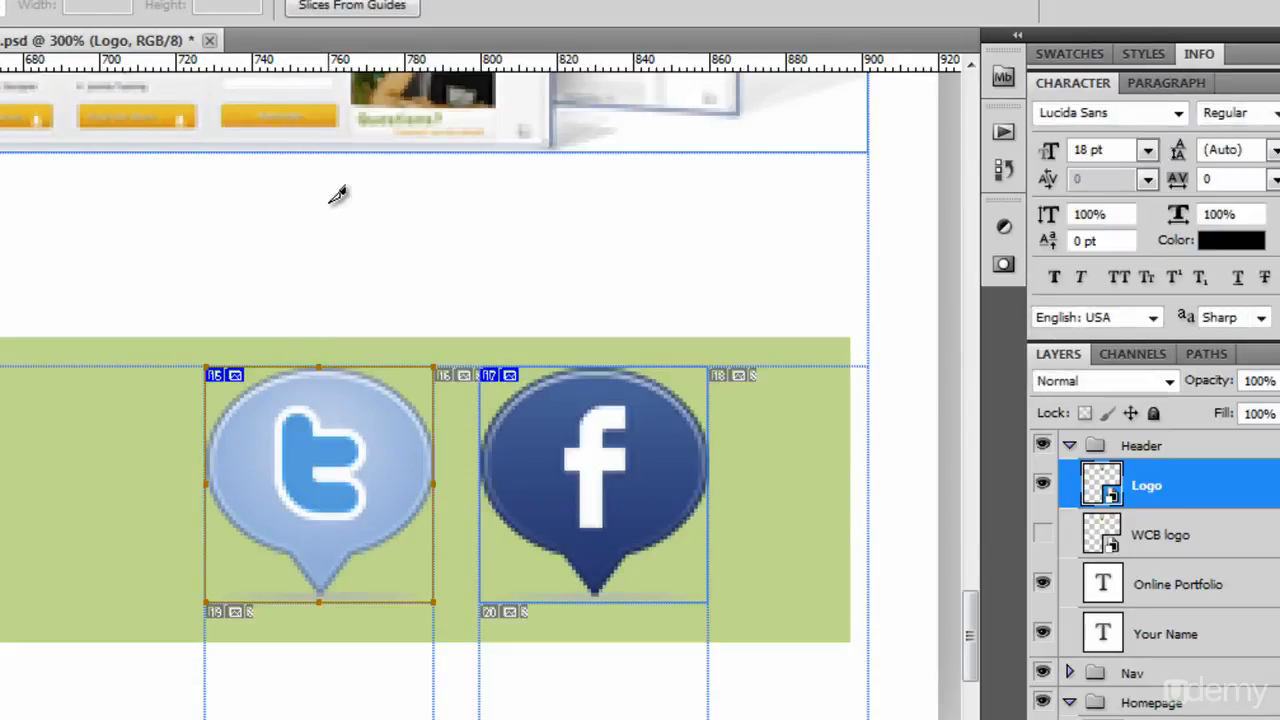
Rename the Facebook icon's slice to icon-facebook in its slice options.
right_click(526, 465)
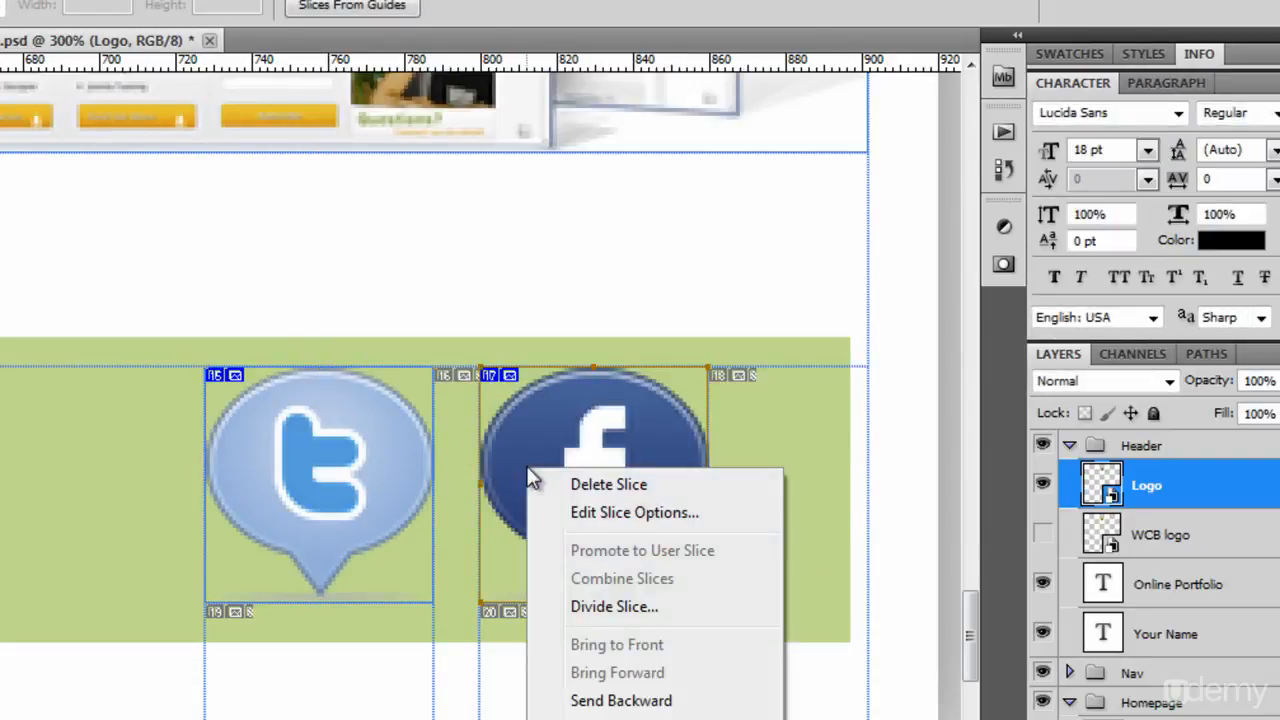
left_click(593, 512)
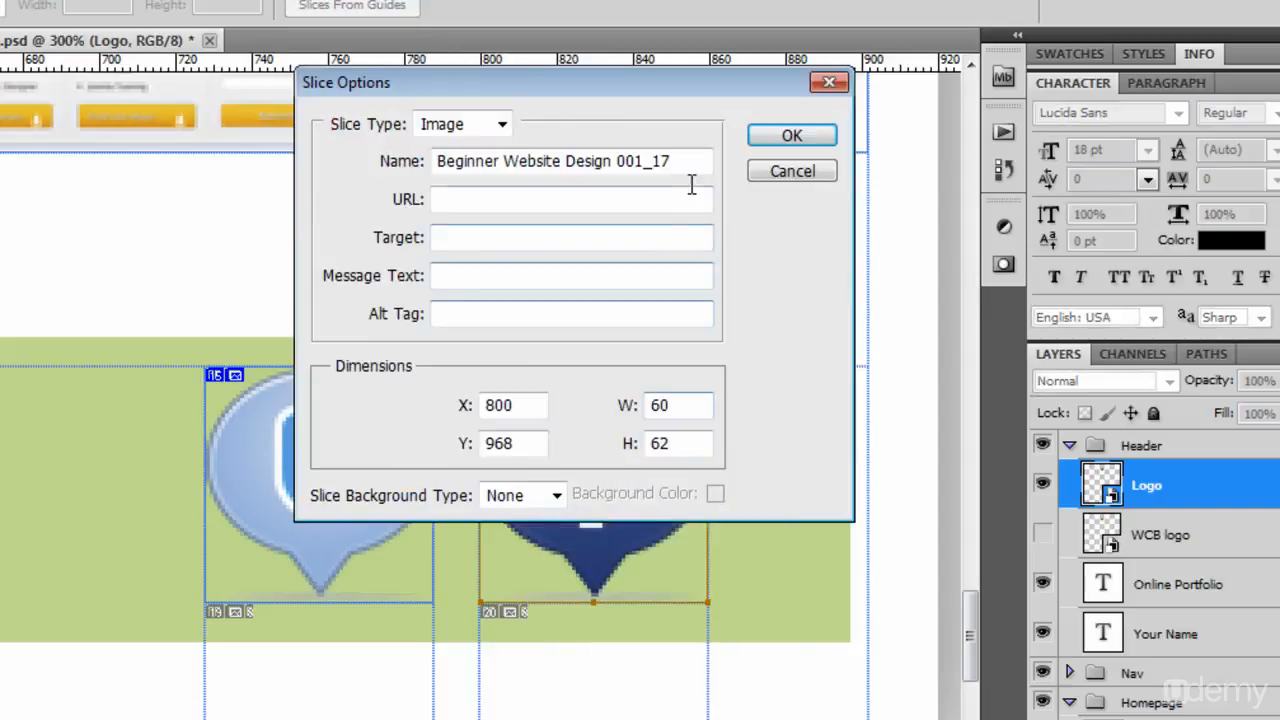
type("icon0")
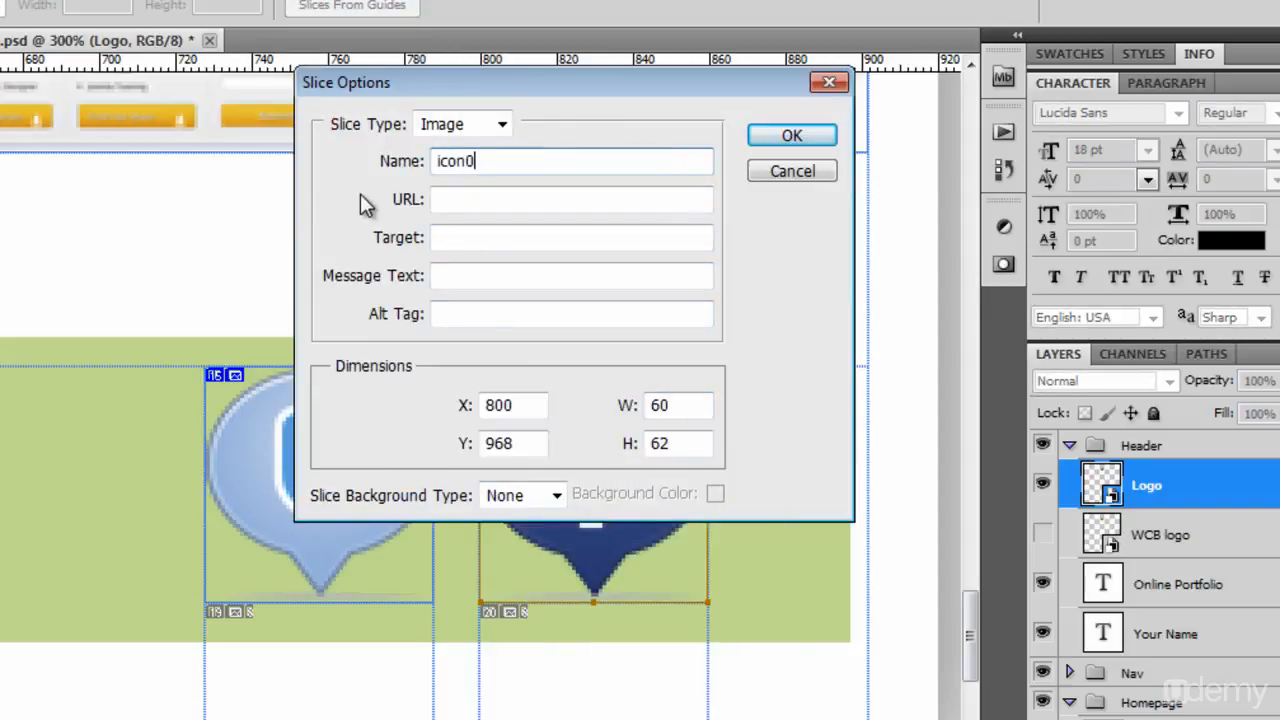
key("BackSpace")
type("-facebook")
key("Return")
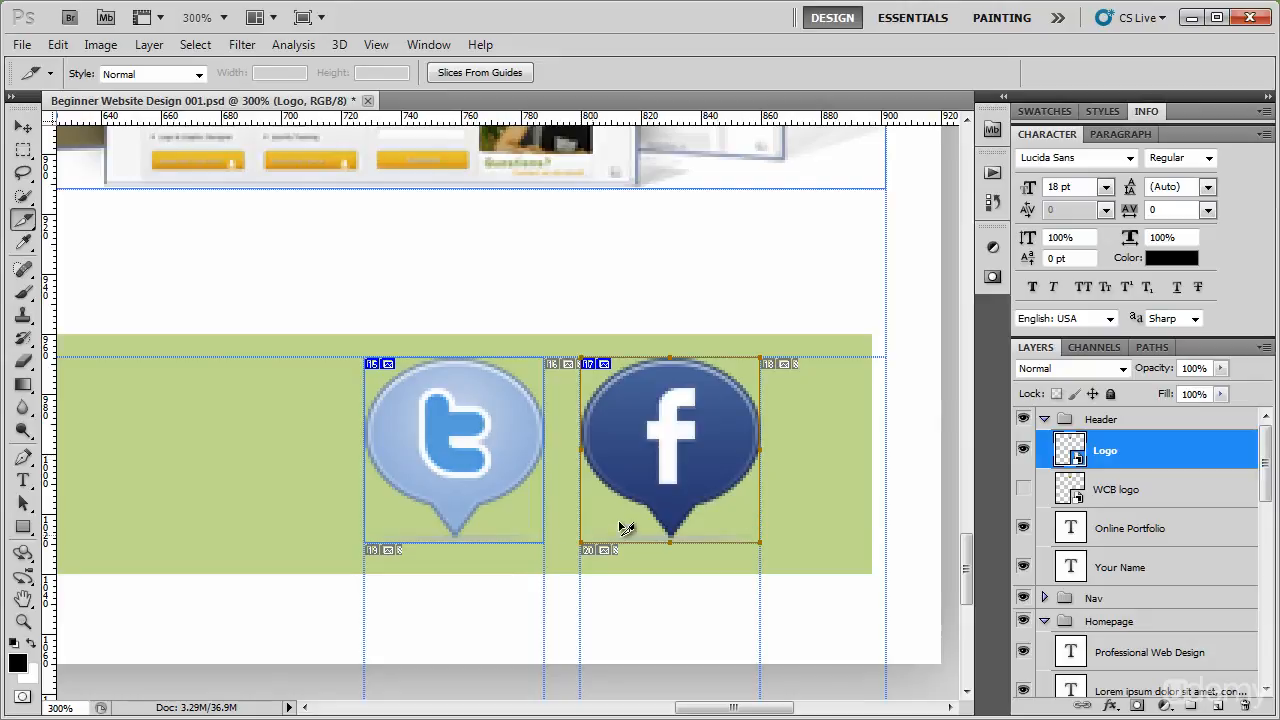
right_click(465, 417)
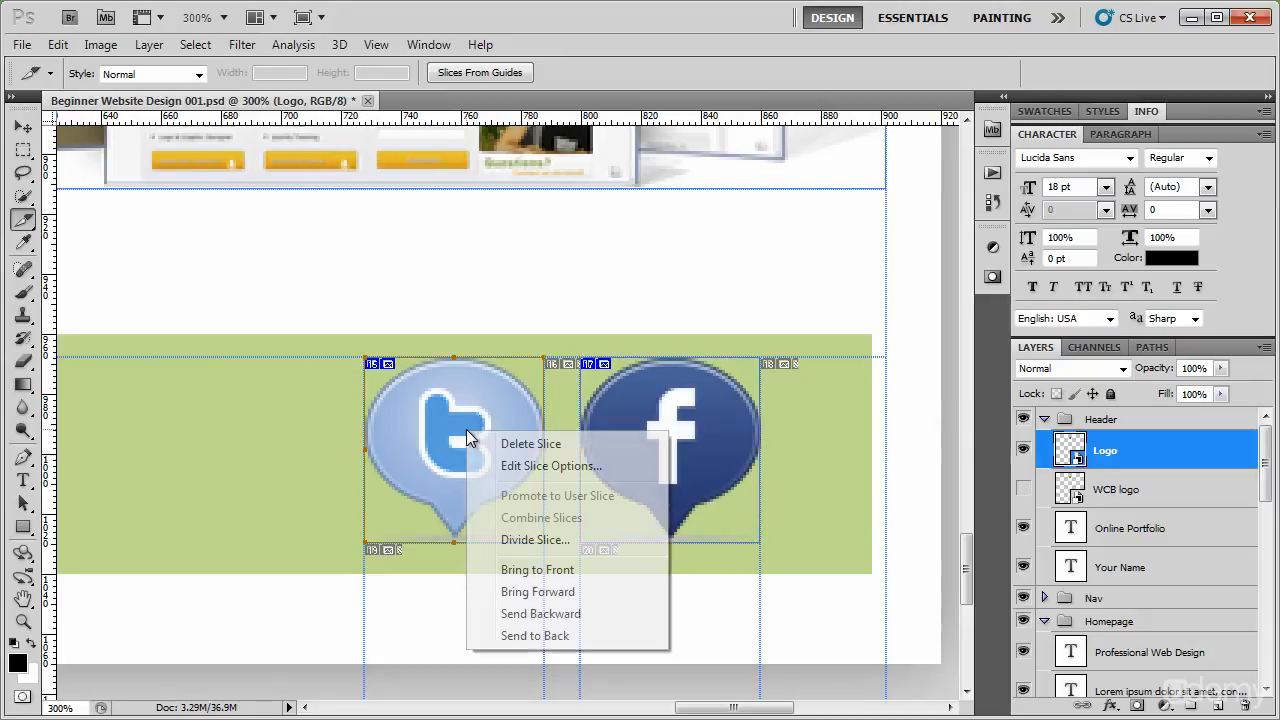
left_click(653, 409)
right_click(653, 409)
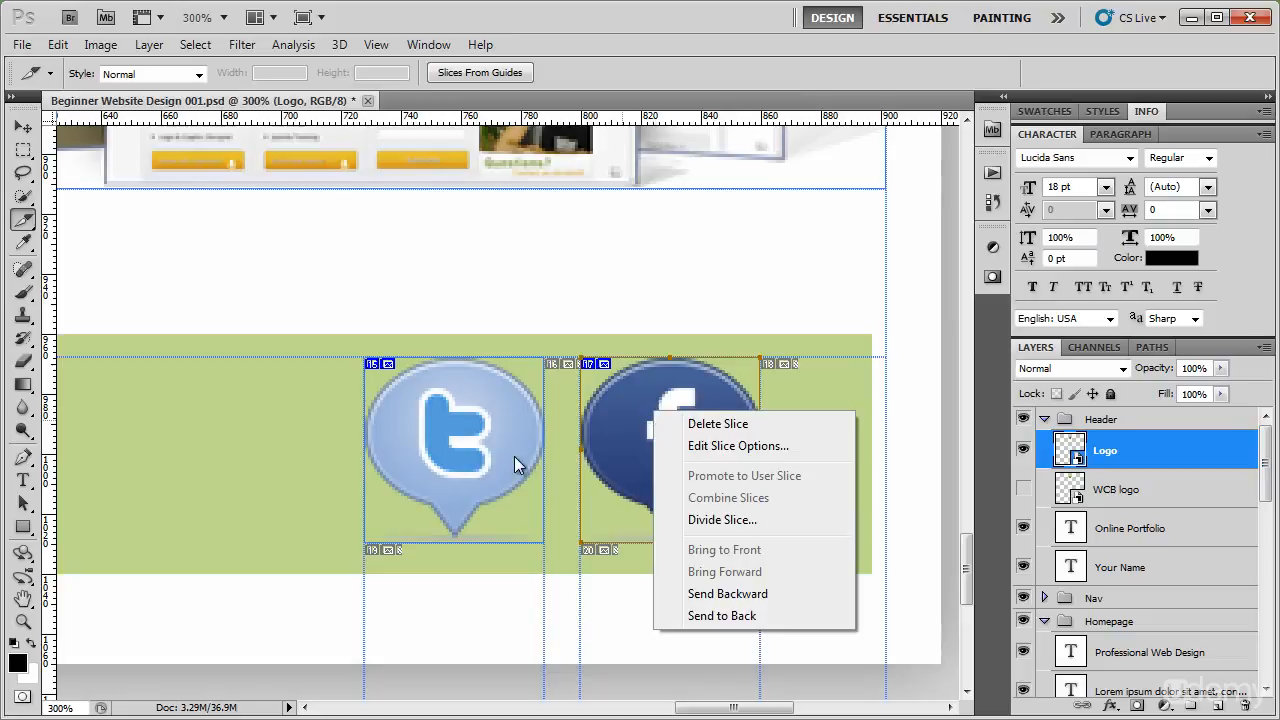
left_click(468, 458)
right_click(468, 458)
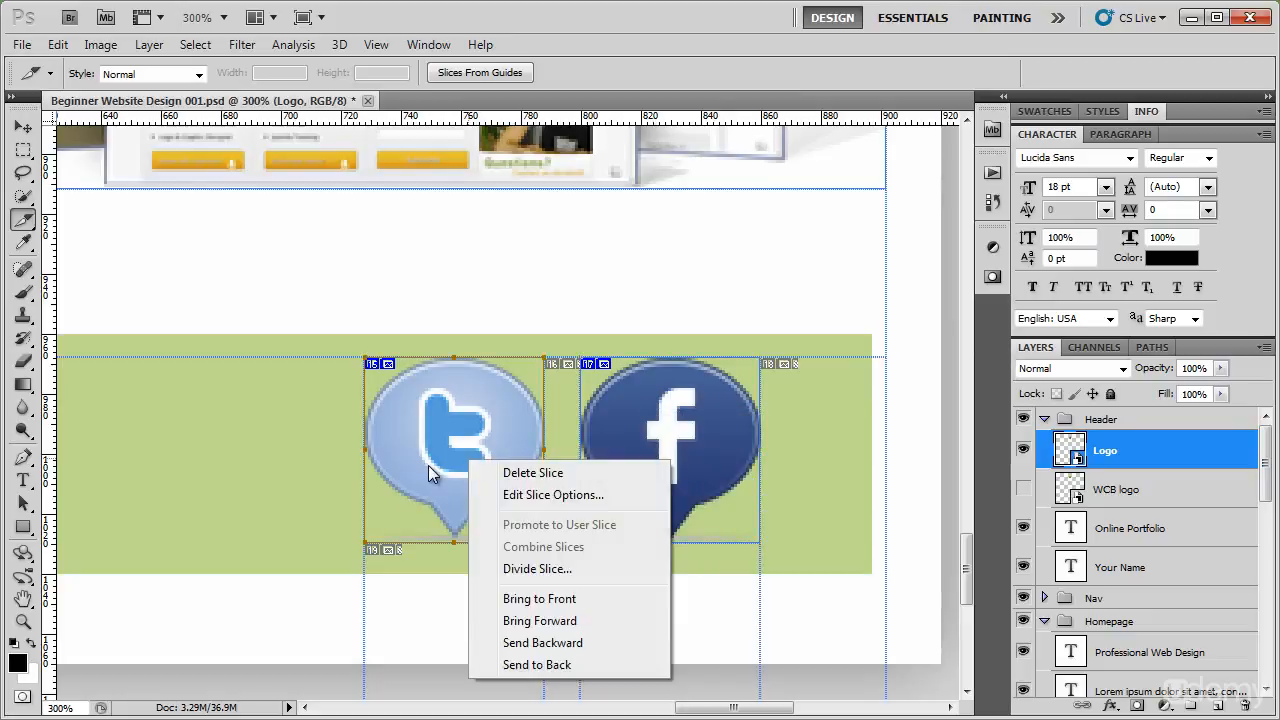
left_click(368, 548)
mouse_move(368, 451)
left_mouse_down()
mouse_move(229, 450)
mouse_move(366, 451)
left_mouse_up()
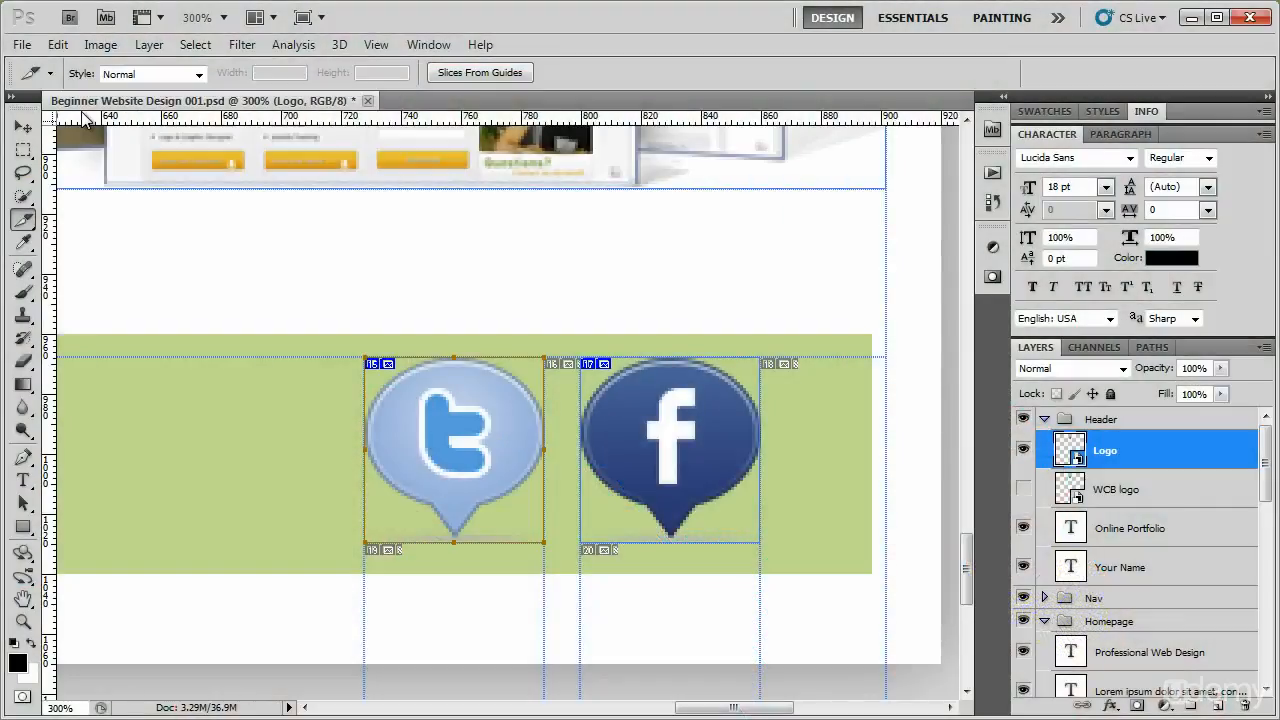
key("ctrl+minus")
key("ctrl+minus")
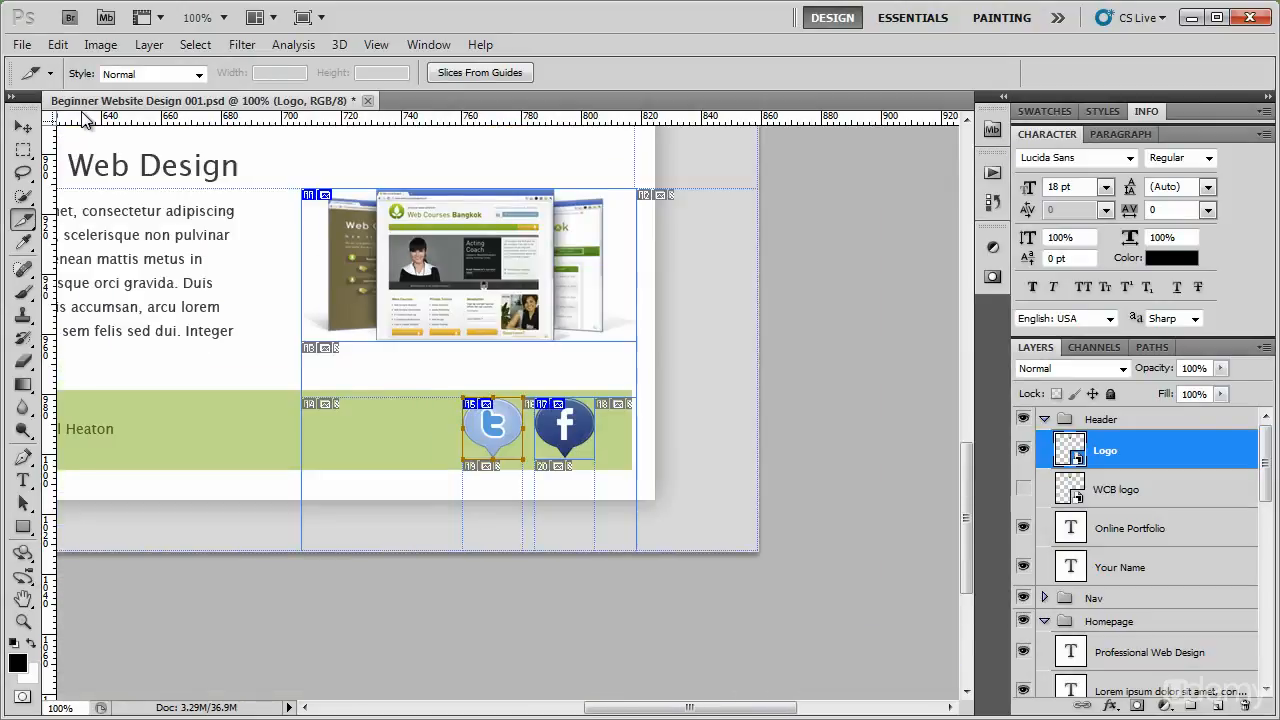
Open the sliced mockup in Save for Web & Devices and begin saving the optimized images.
key("ctrl+minus")
left_click_drag(215, 218, 350, 418)
key("ctrl+minus")
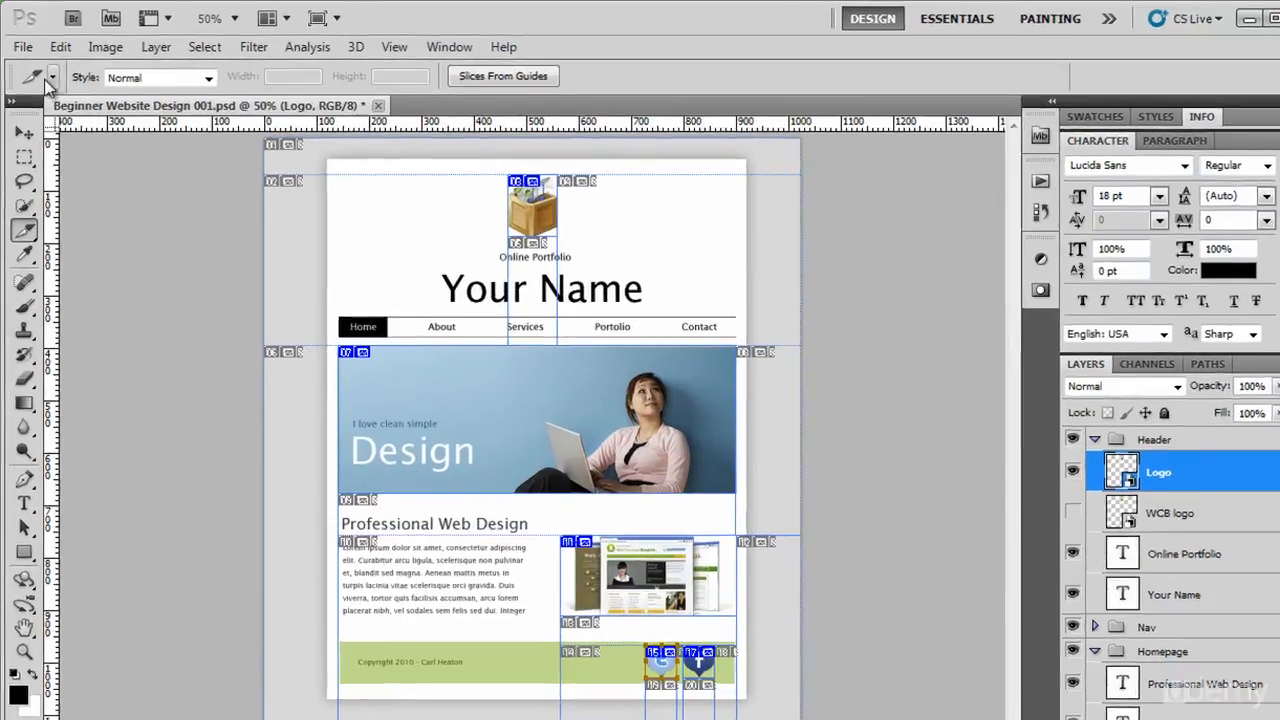
left_click(21, 44)
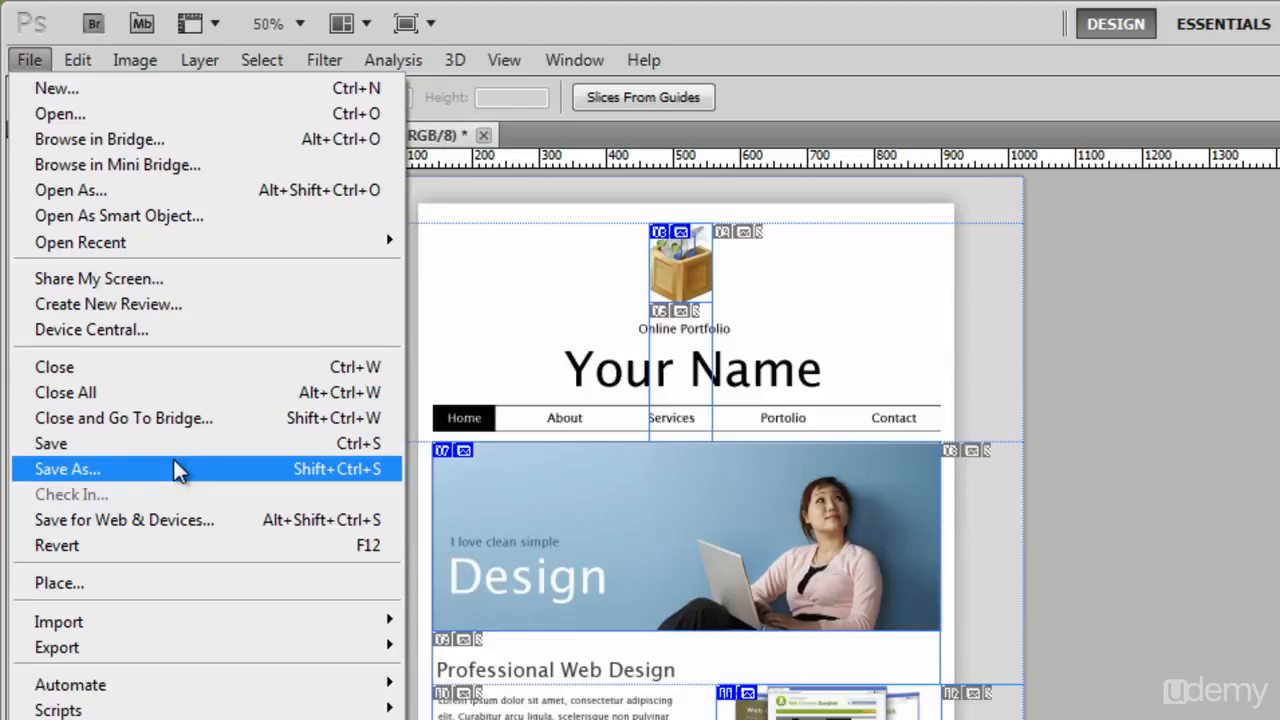
left_click(191, 522)
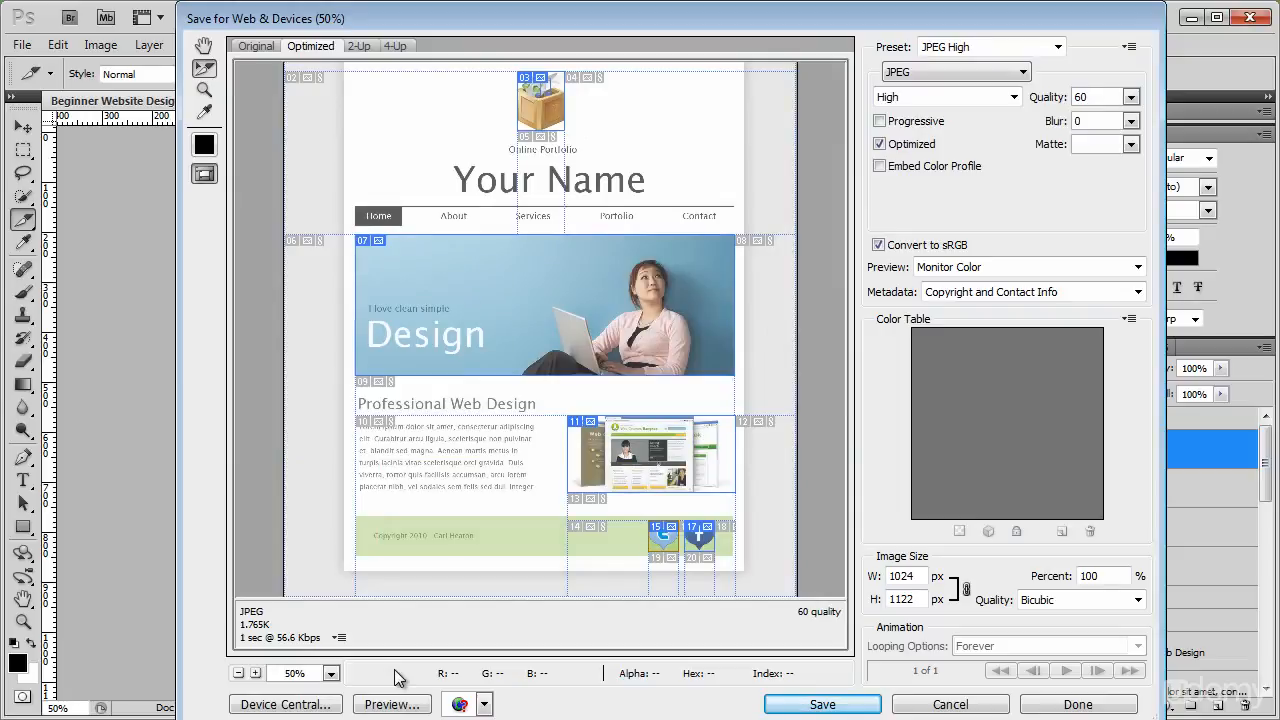
left_click(815, 704)
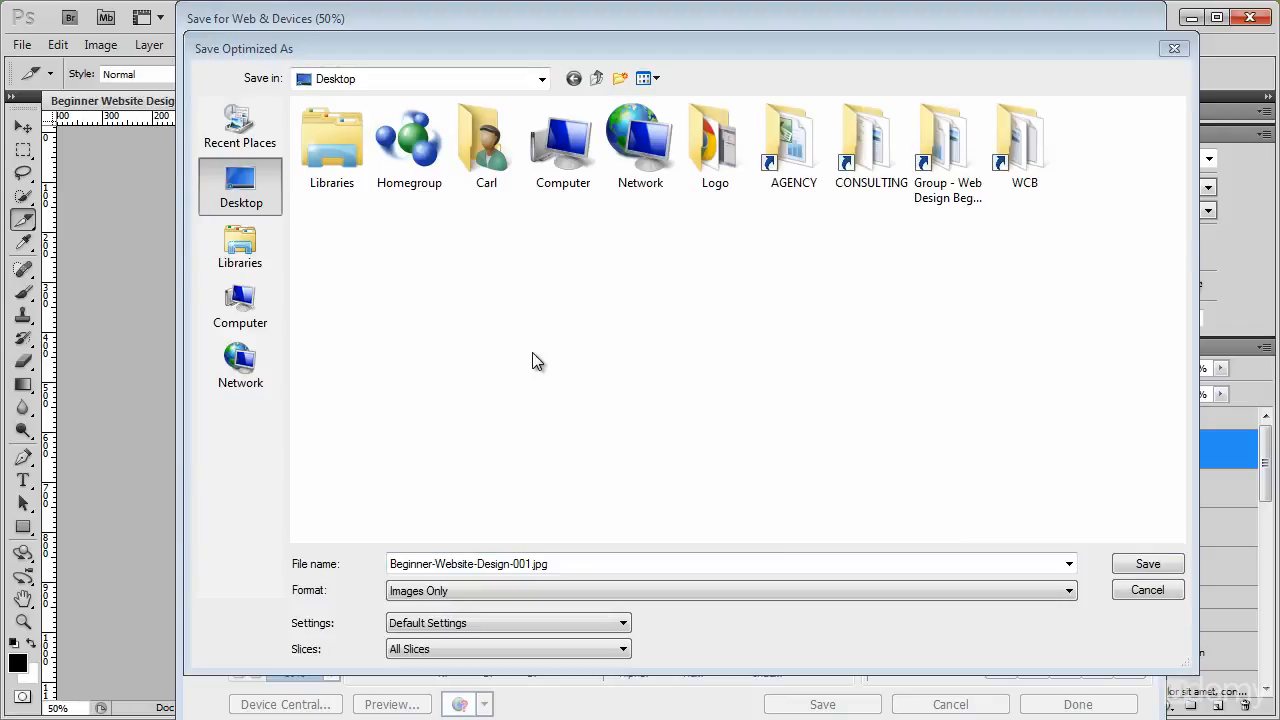
Create a folder named Beginner Web Root on the desktop and open it as the save location.
right_click(532, 352)
mouse_move(594, 567)
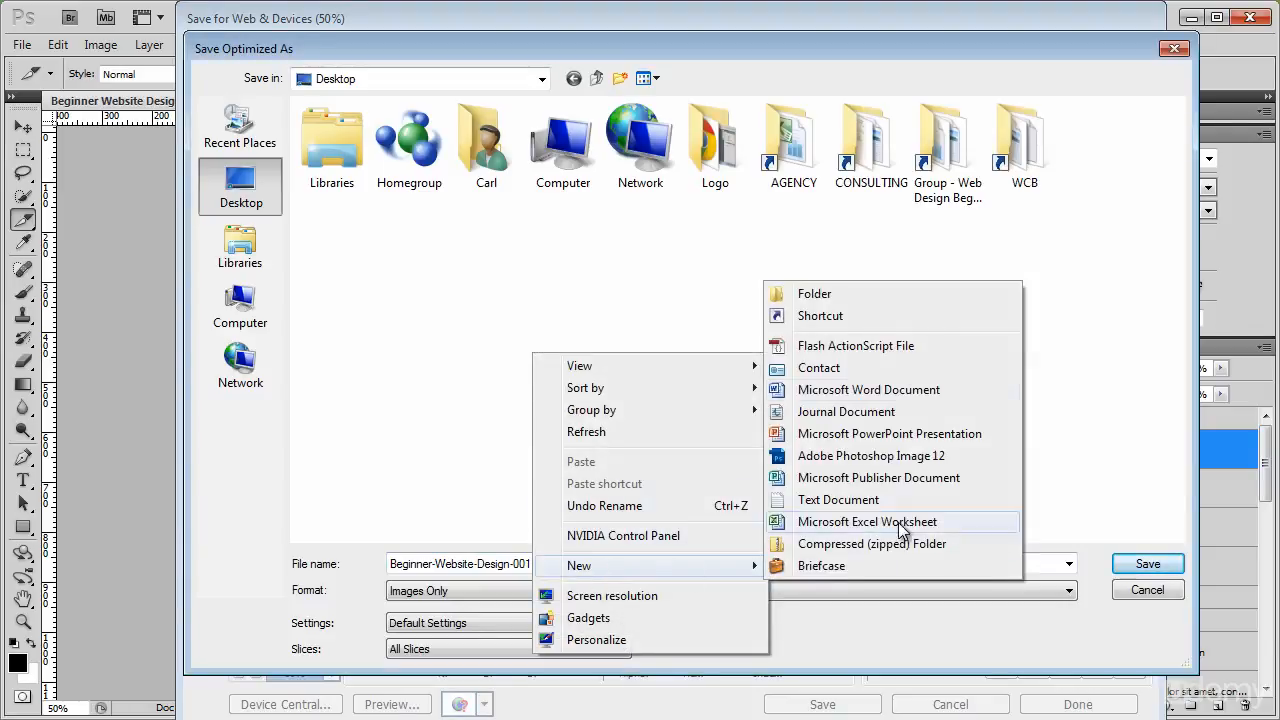
left_click(871, 294)
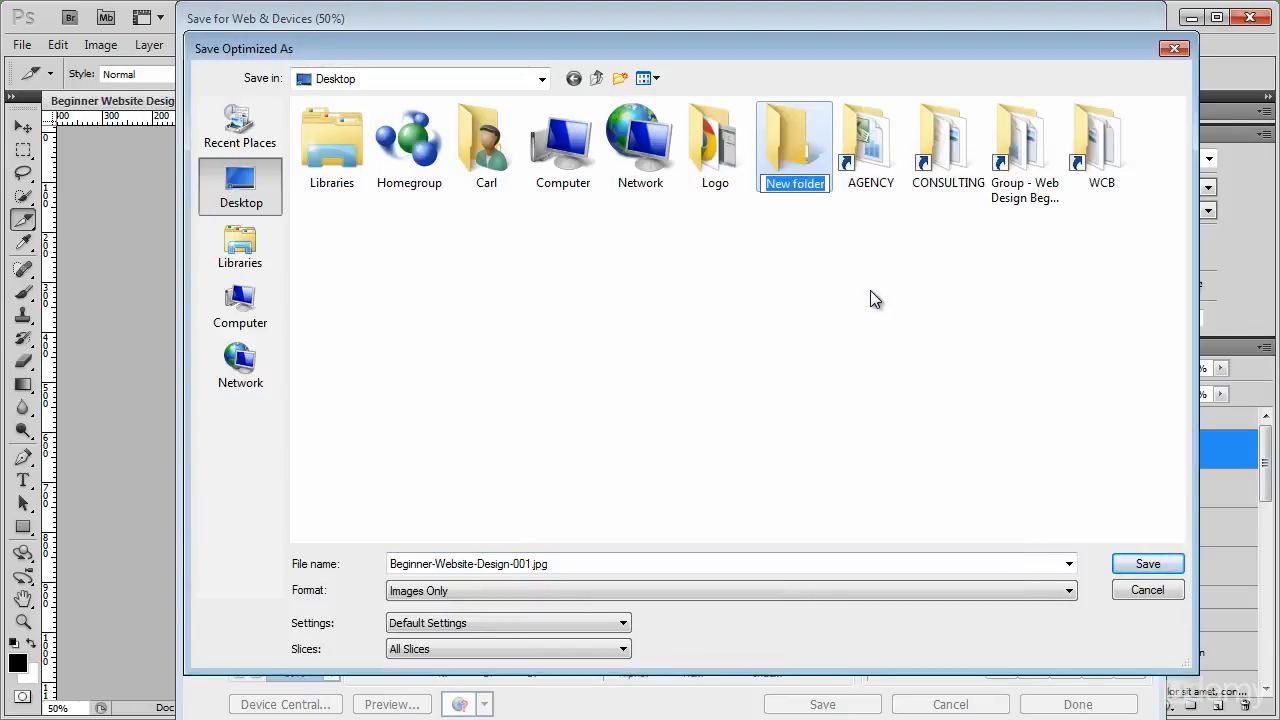
type("Beginner ")
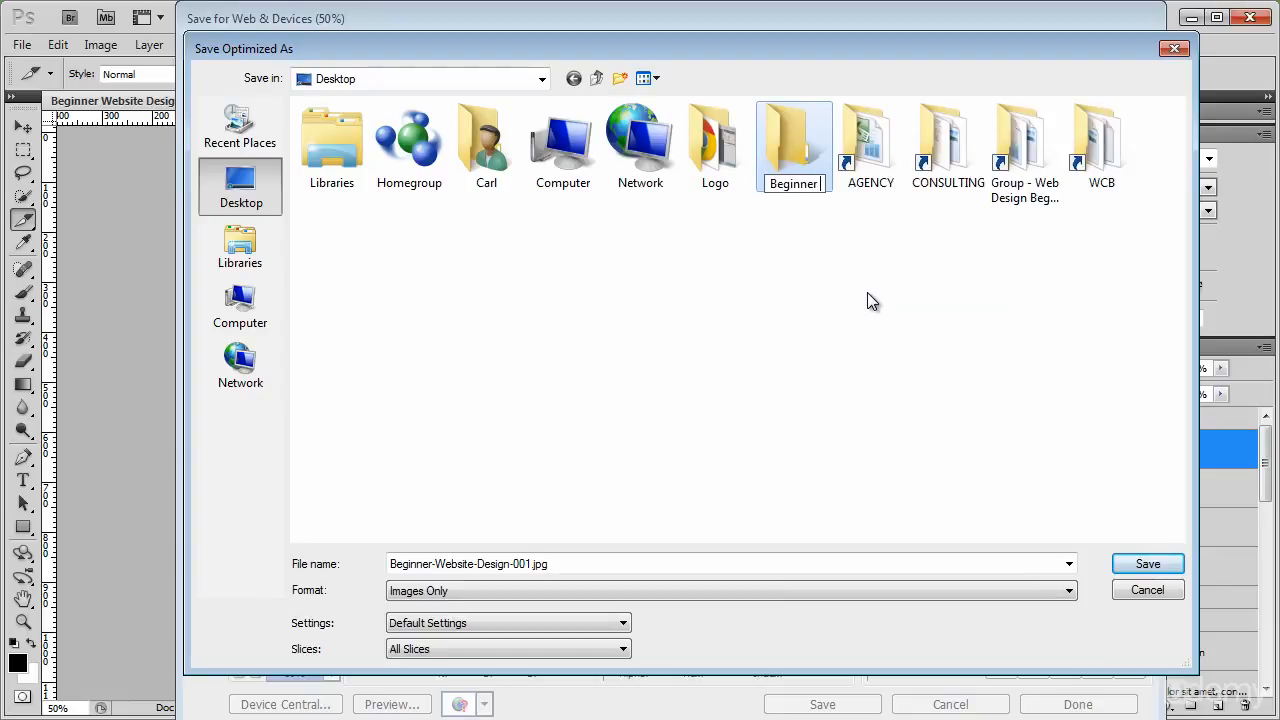
type("Web Root")
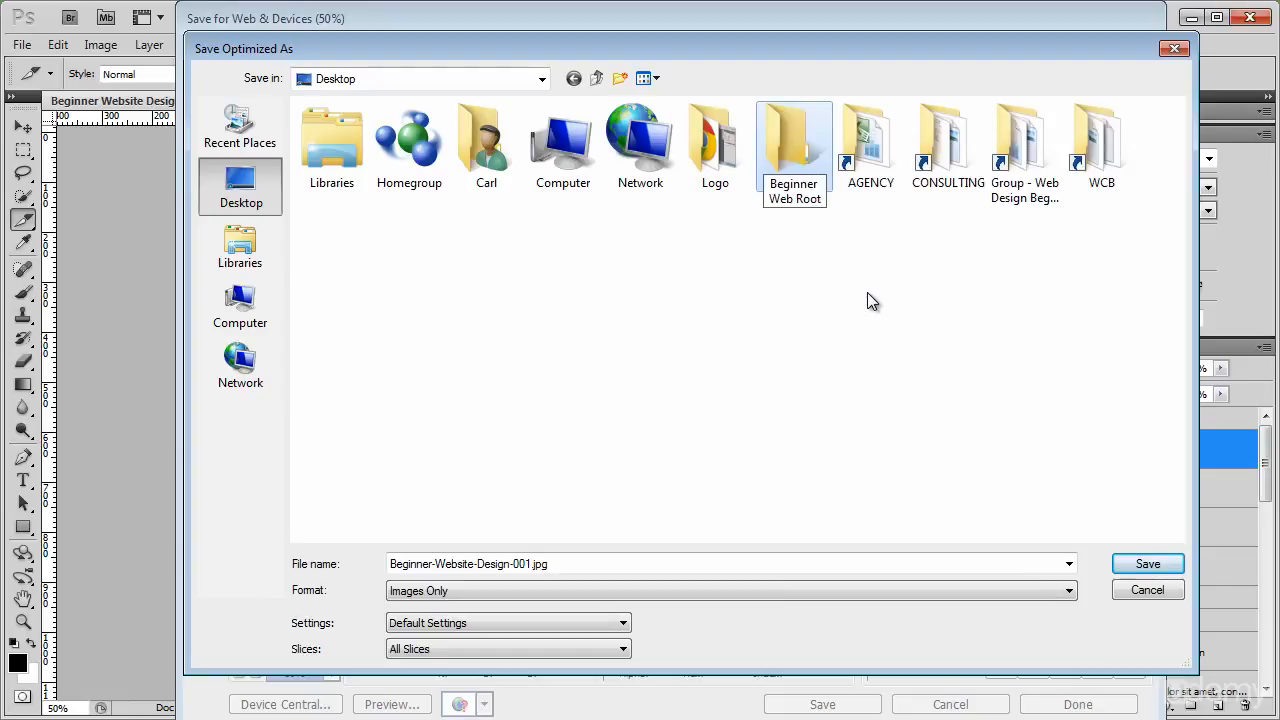
key("Return")
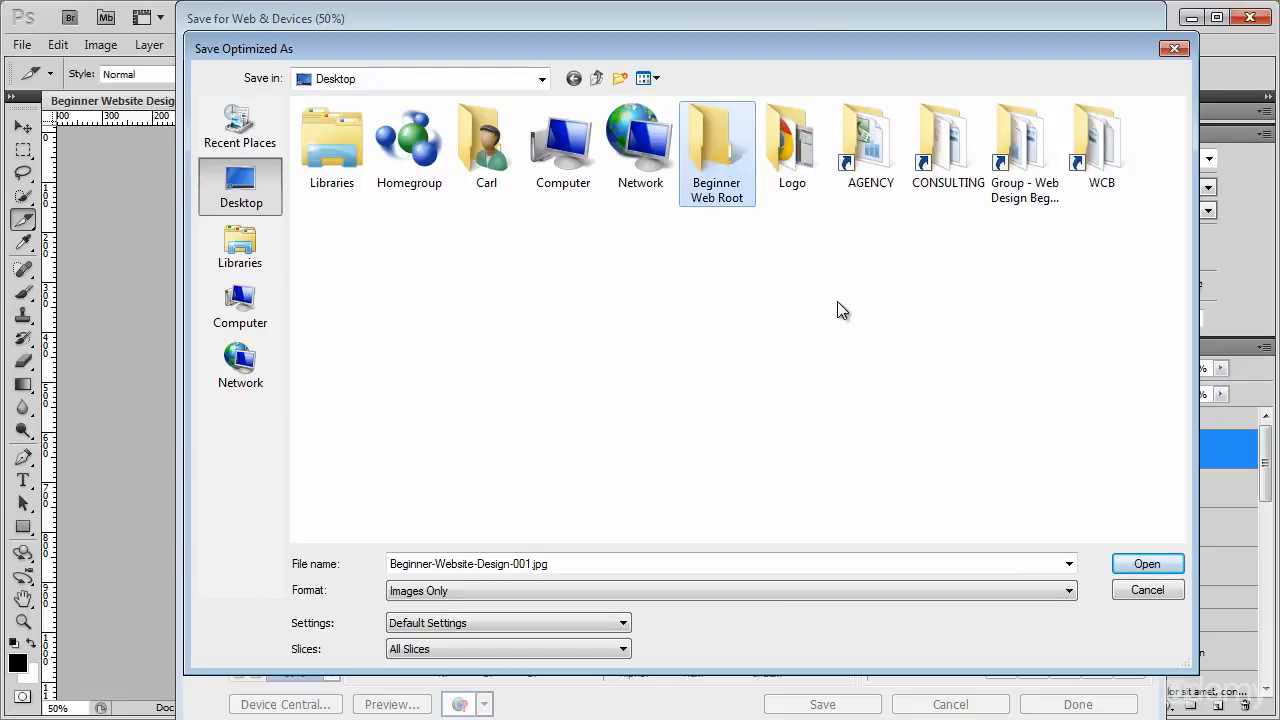
double_click(705, 145)
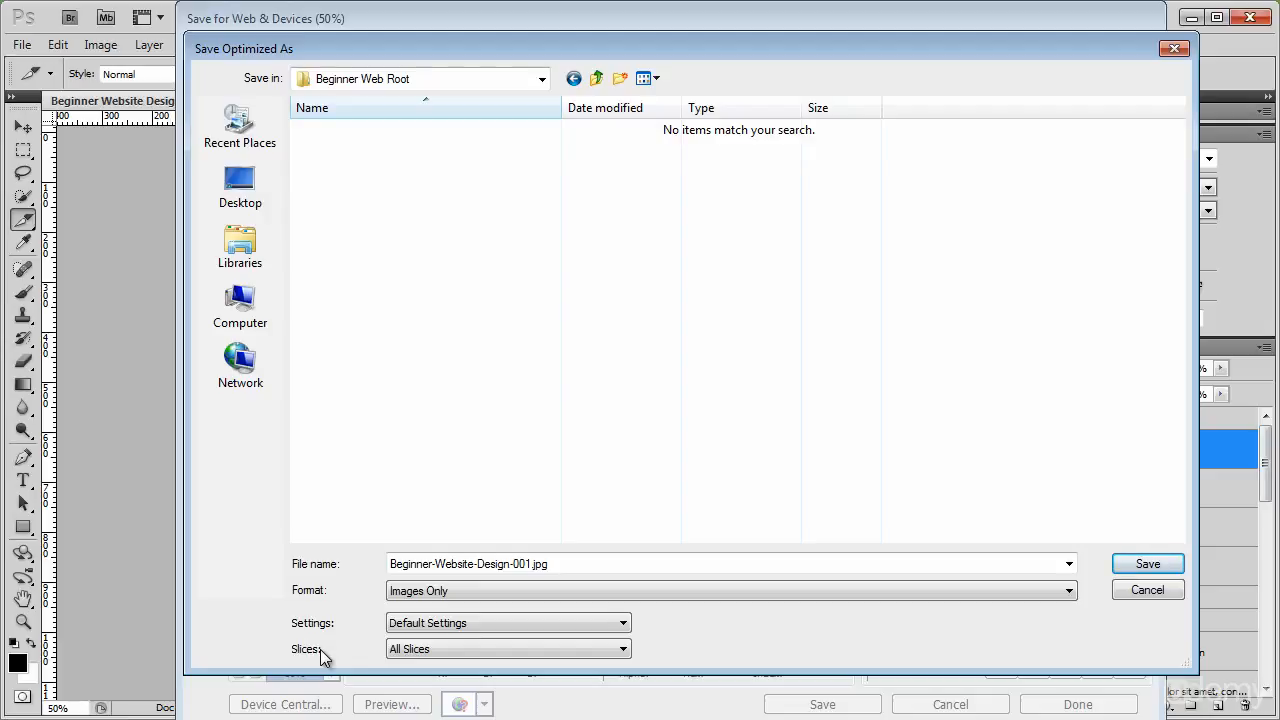
Limit the export to All User Slices and save the images into the Beginner Web Root folder.
left_click(440, 652)
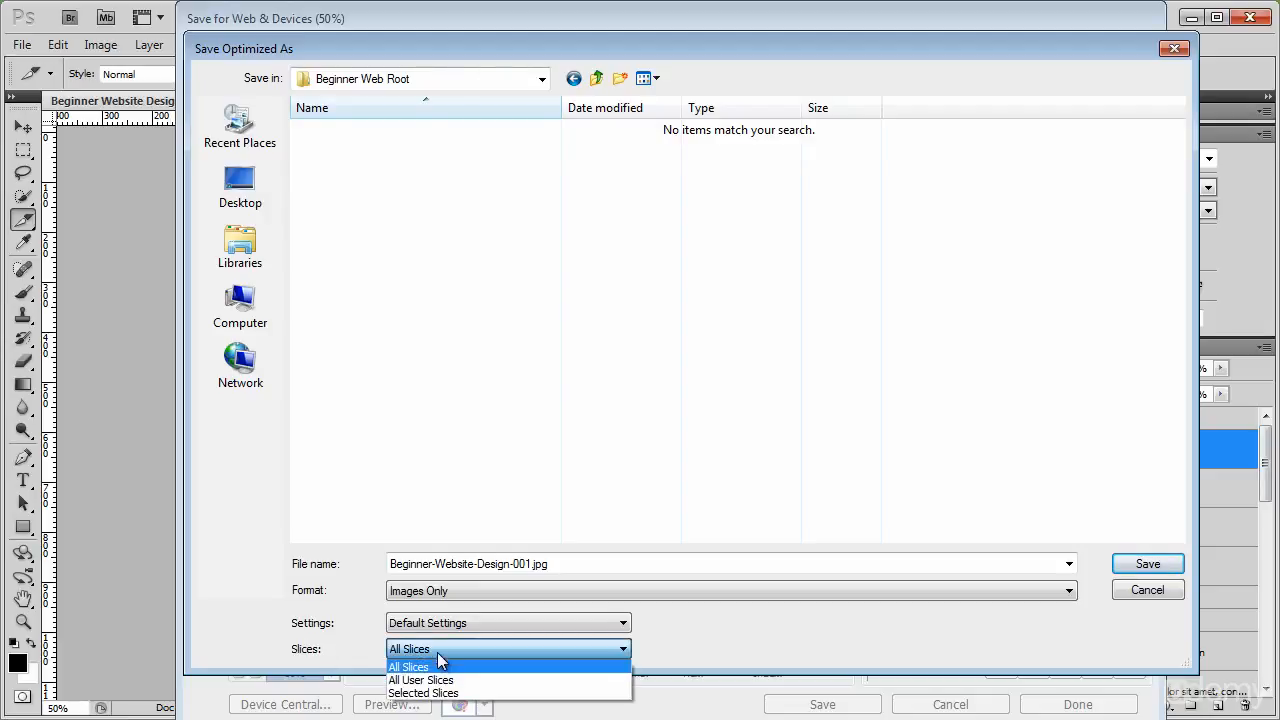
left_click(440, 681)
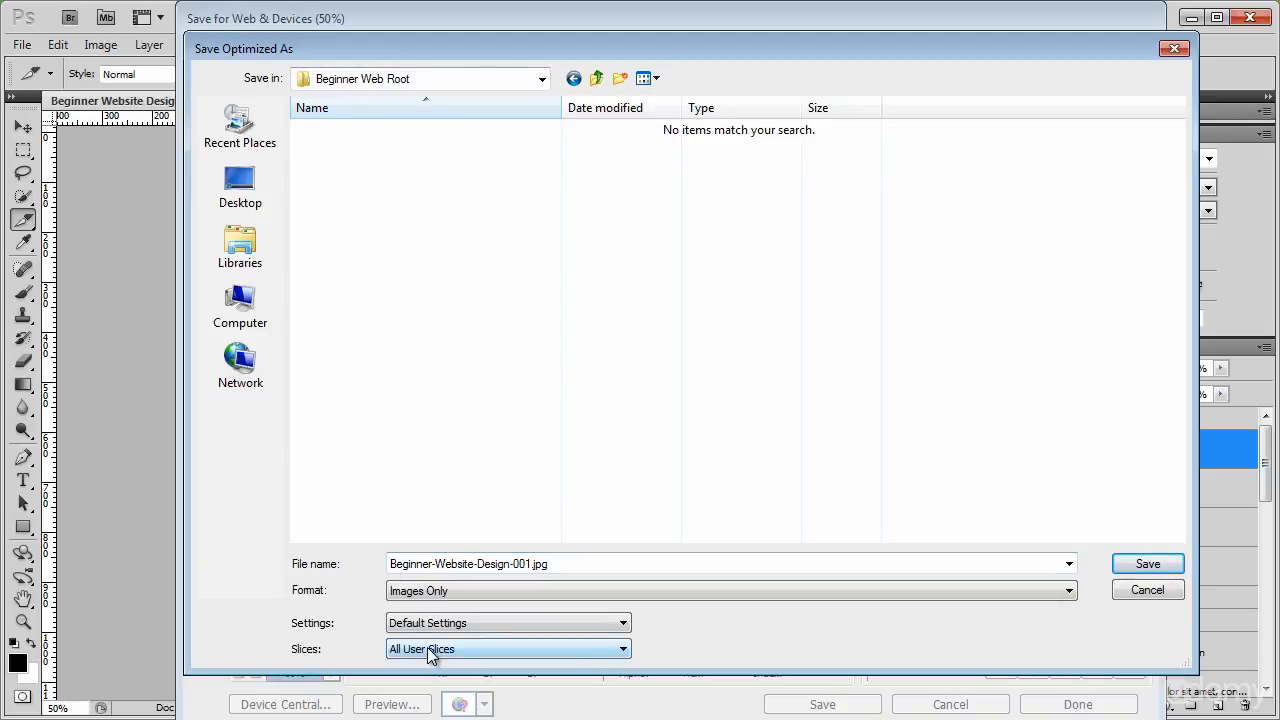
left_click(1146, 565)
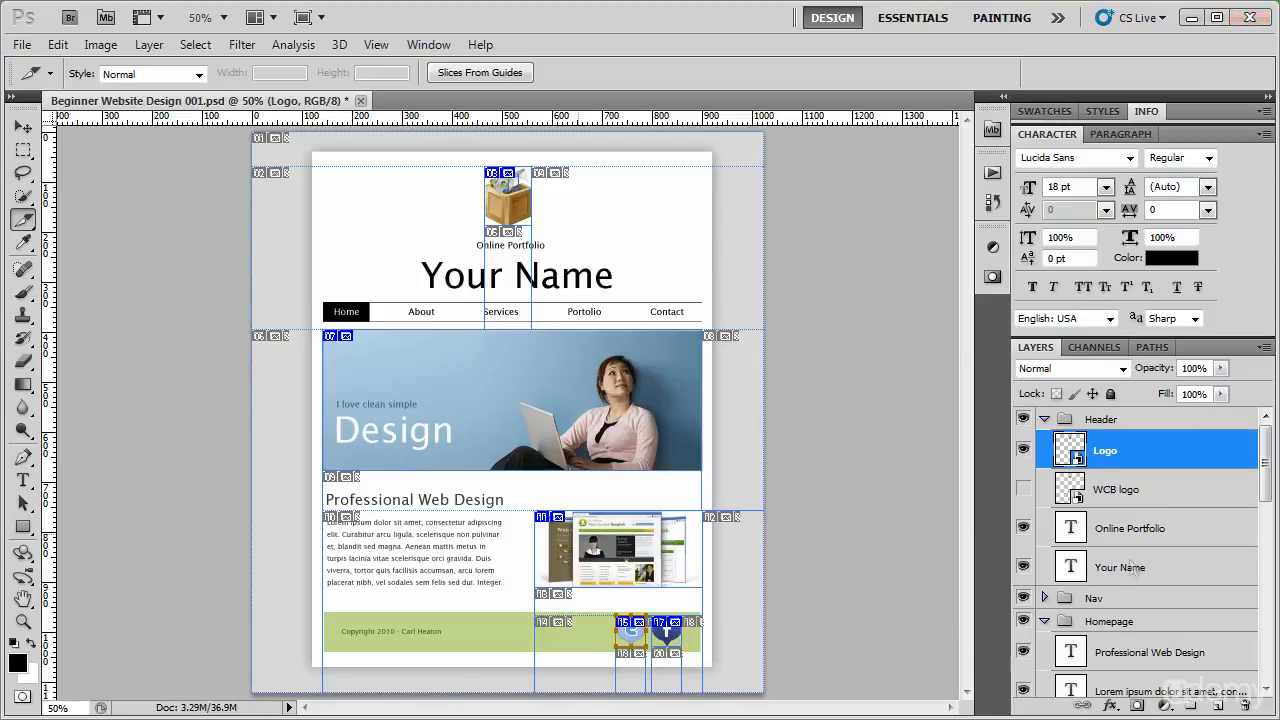
Switch to the desktop and open the images folder inside Beginner Web Root to check the exported files.
left_click(1190, 18)
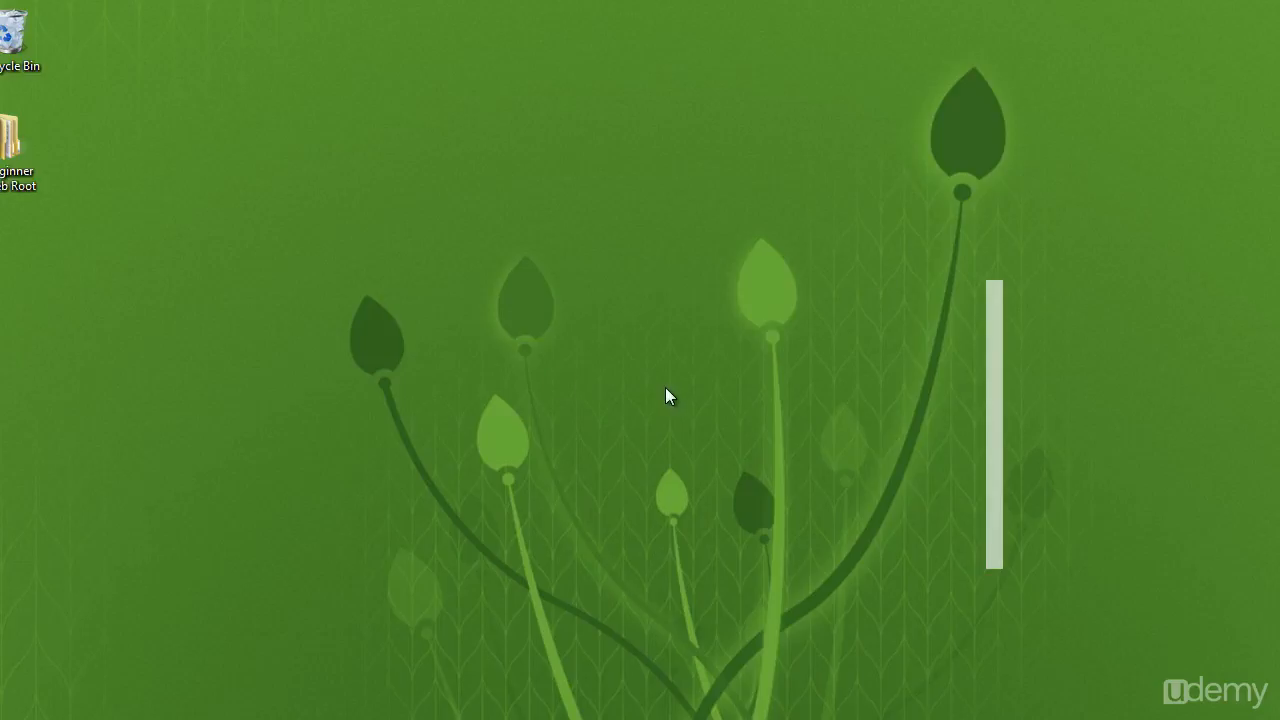
double_click(22, 163)
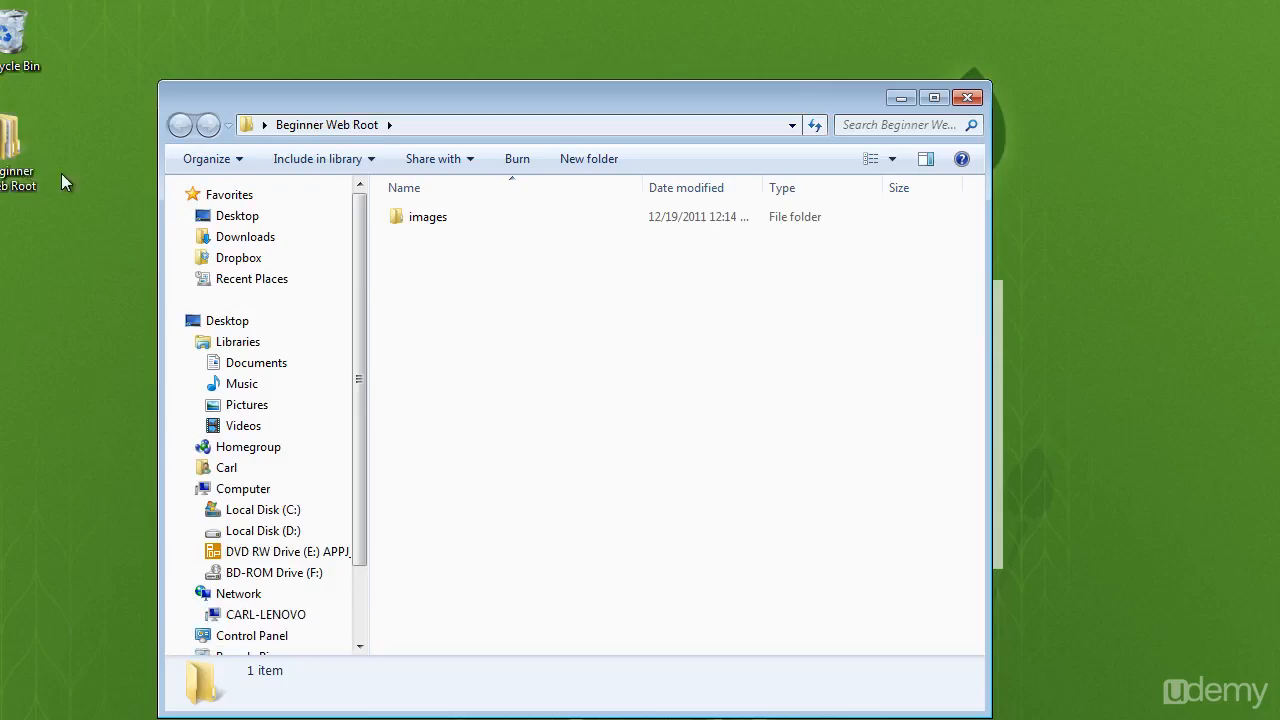
double_click(433, 217)
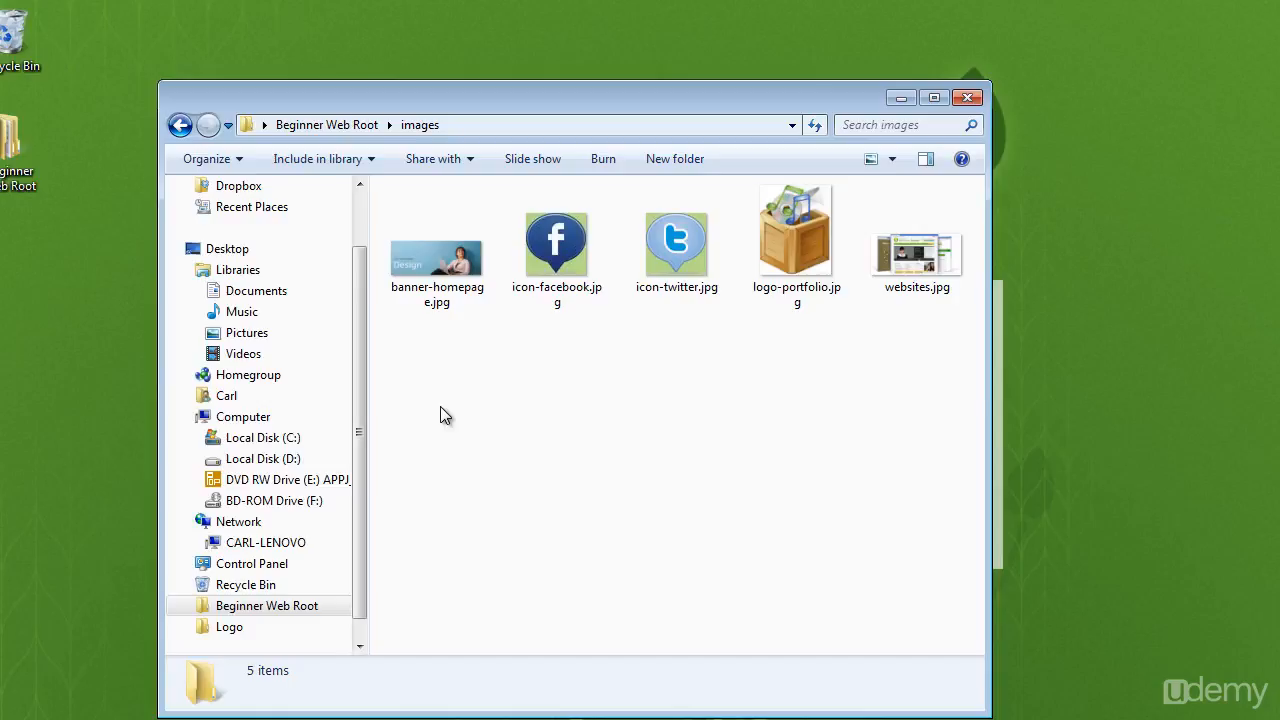
Delete logo-portfolio.jpg from the images folder.
left_click(830, 220)
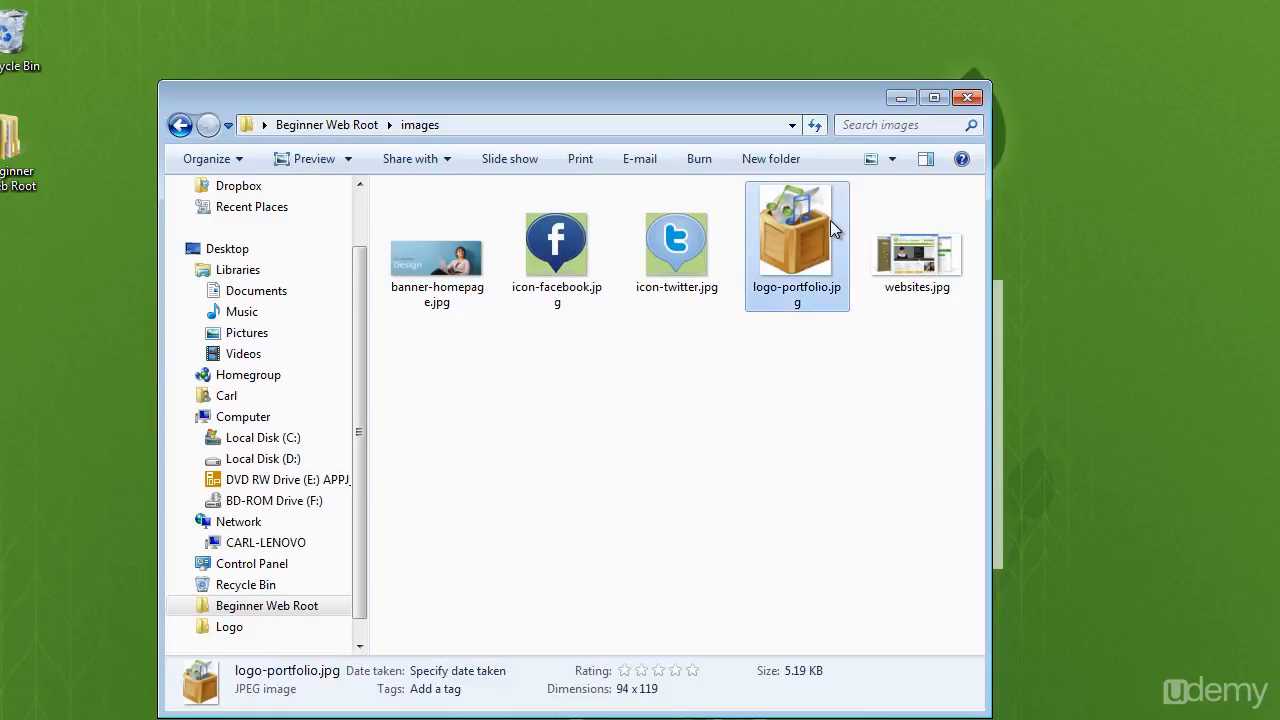
key("Delete")
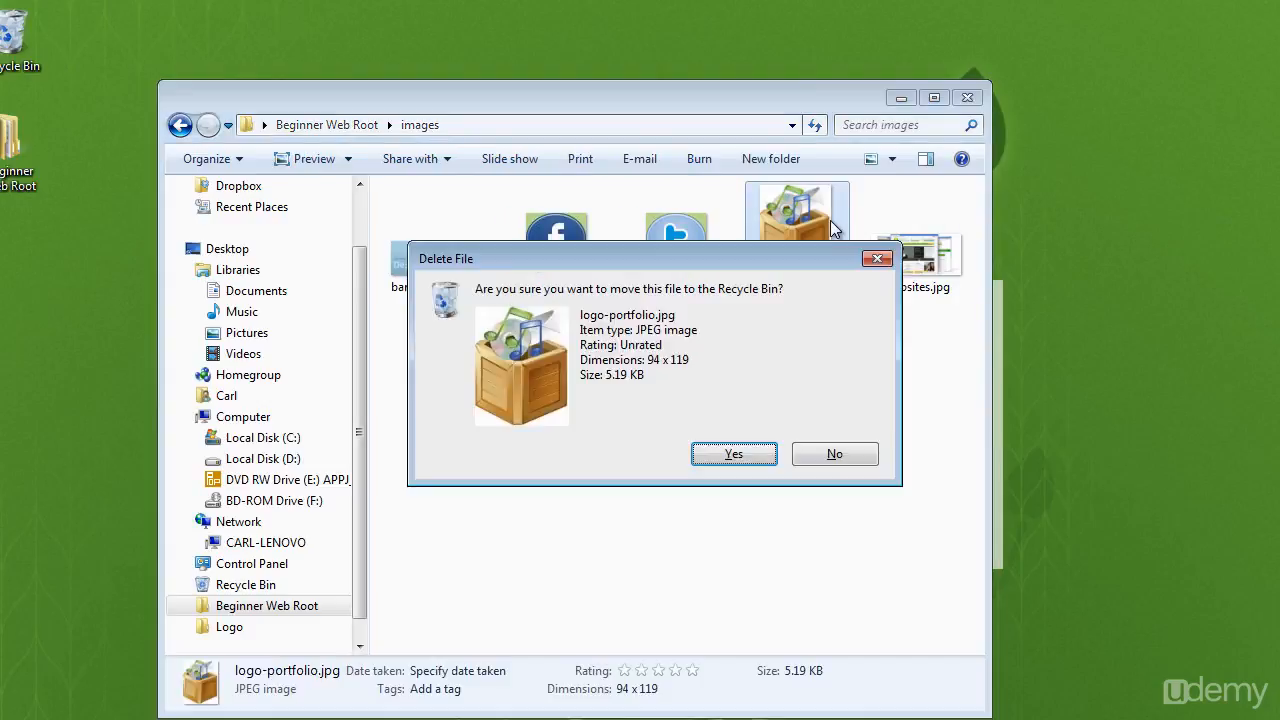
key("Return")
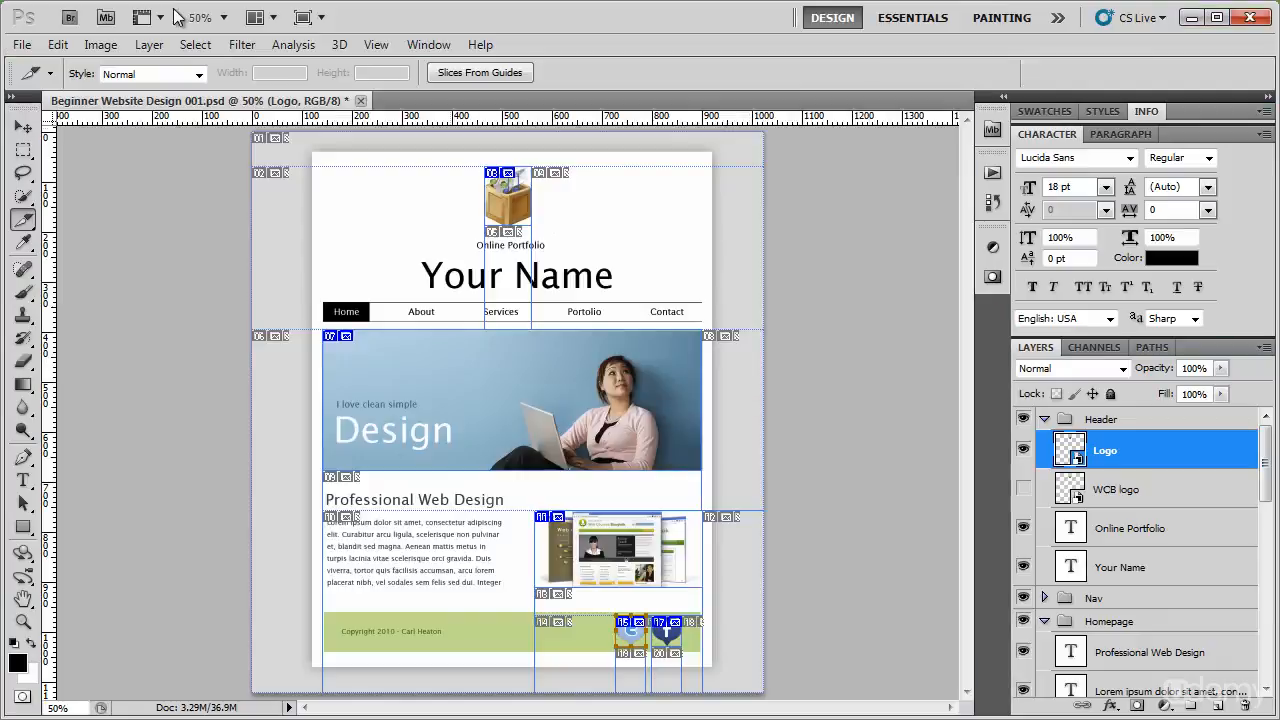
Return to Photoshop, select the logo's slice in Save for Web & Devices and begin saving it.
left_click(24, 46)
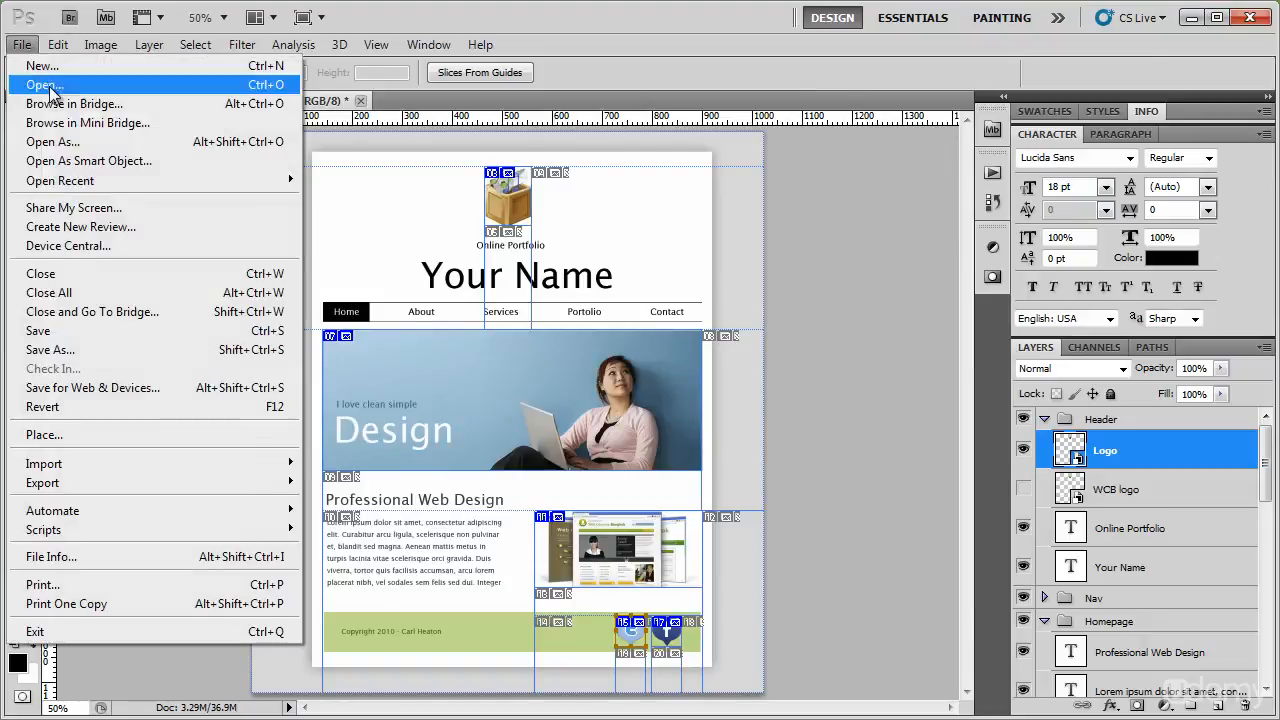
left_click(96, 387)
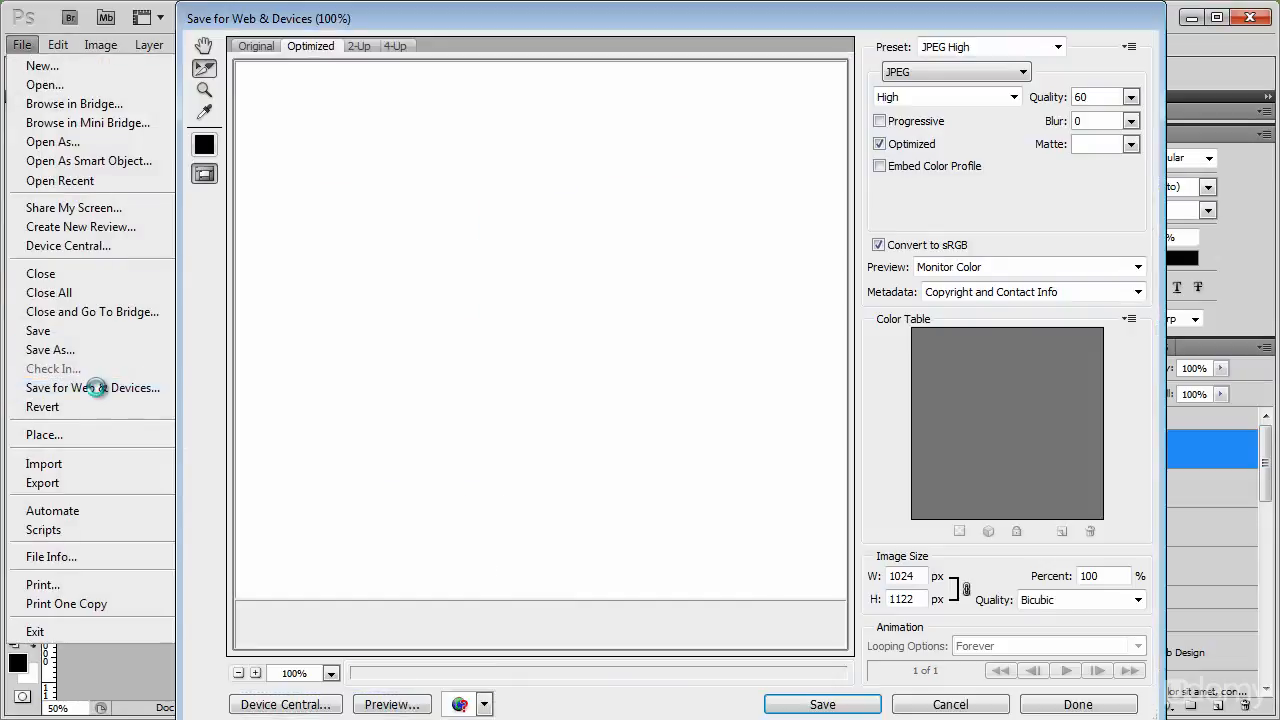
left_click_drag(669, 224, 533, 230)
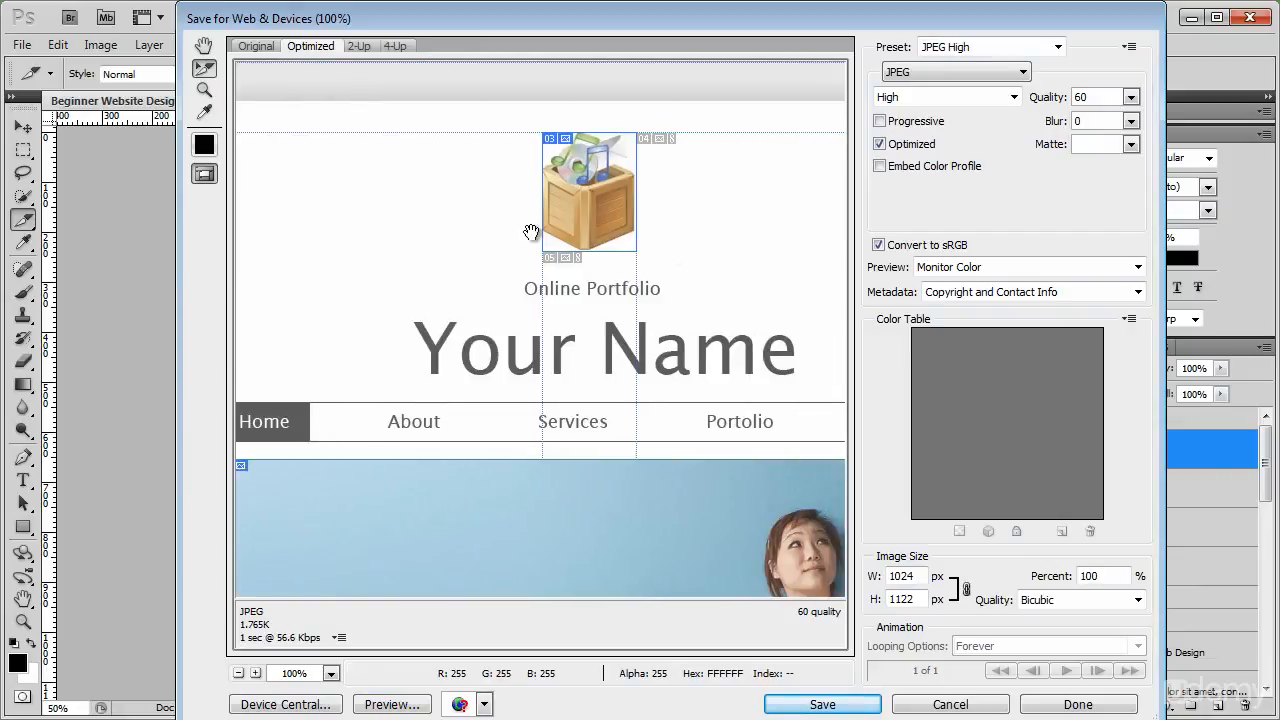
left_click(587, 179)
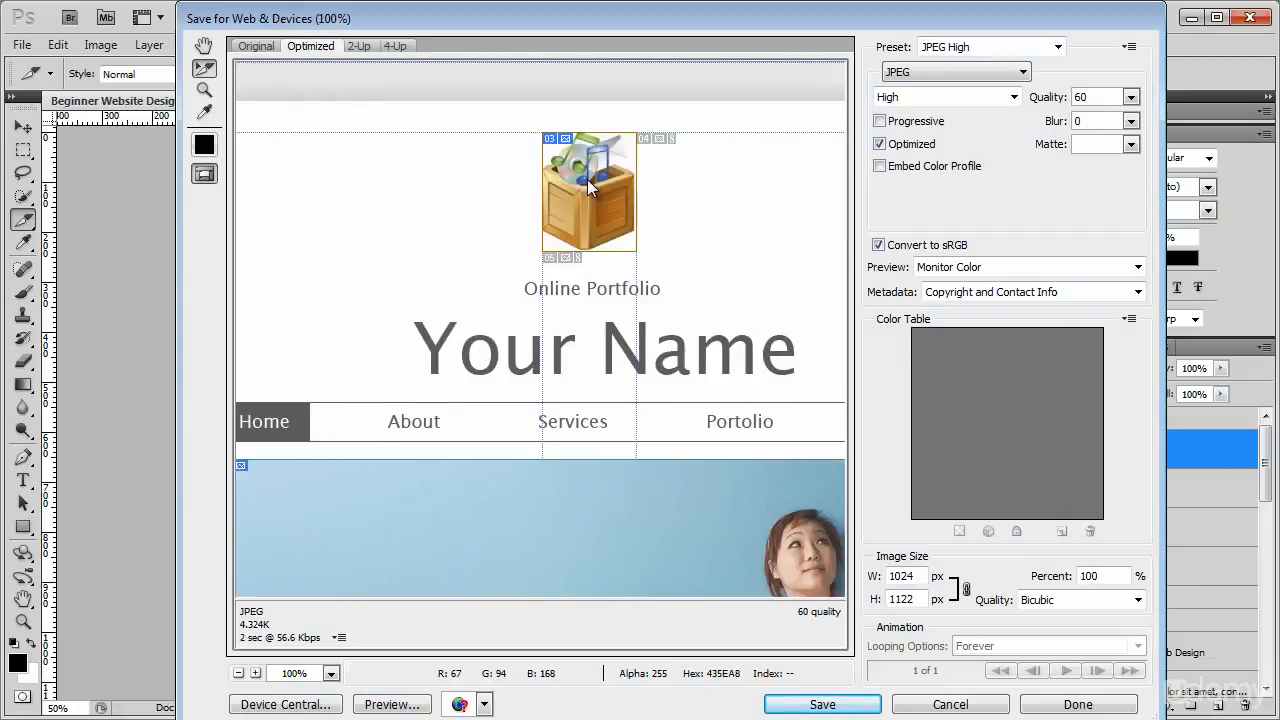
left_click(832, 704)
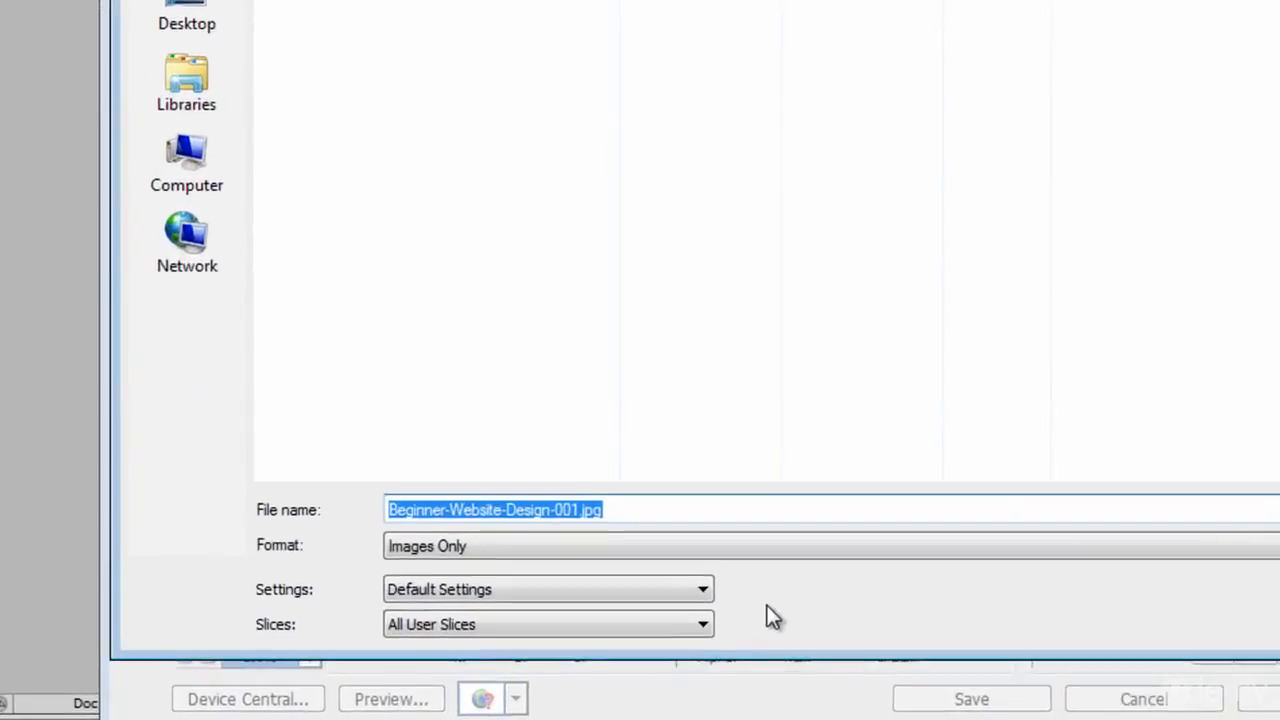
Limit the export to Selected Slices and save the logo image with Beginner Web Root as the destination.
left_click(549, 627)
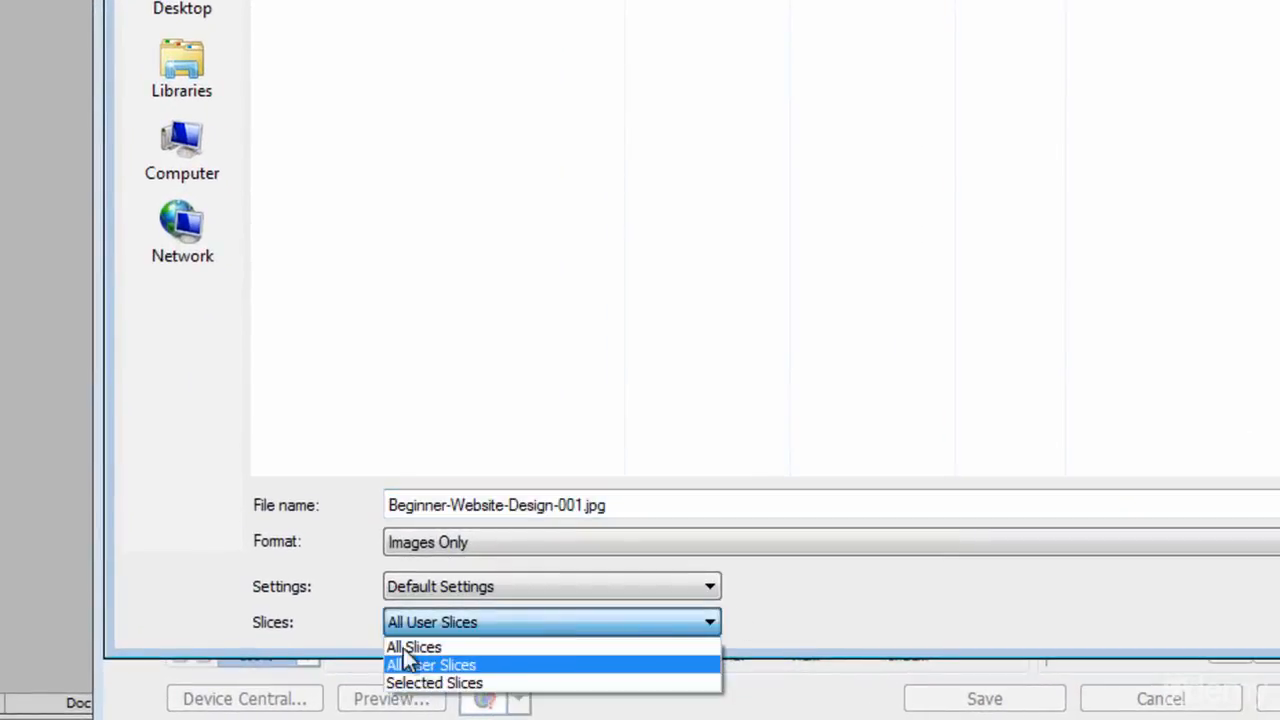
left_click(457, 684)
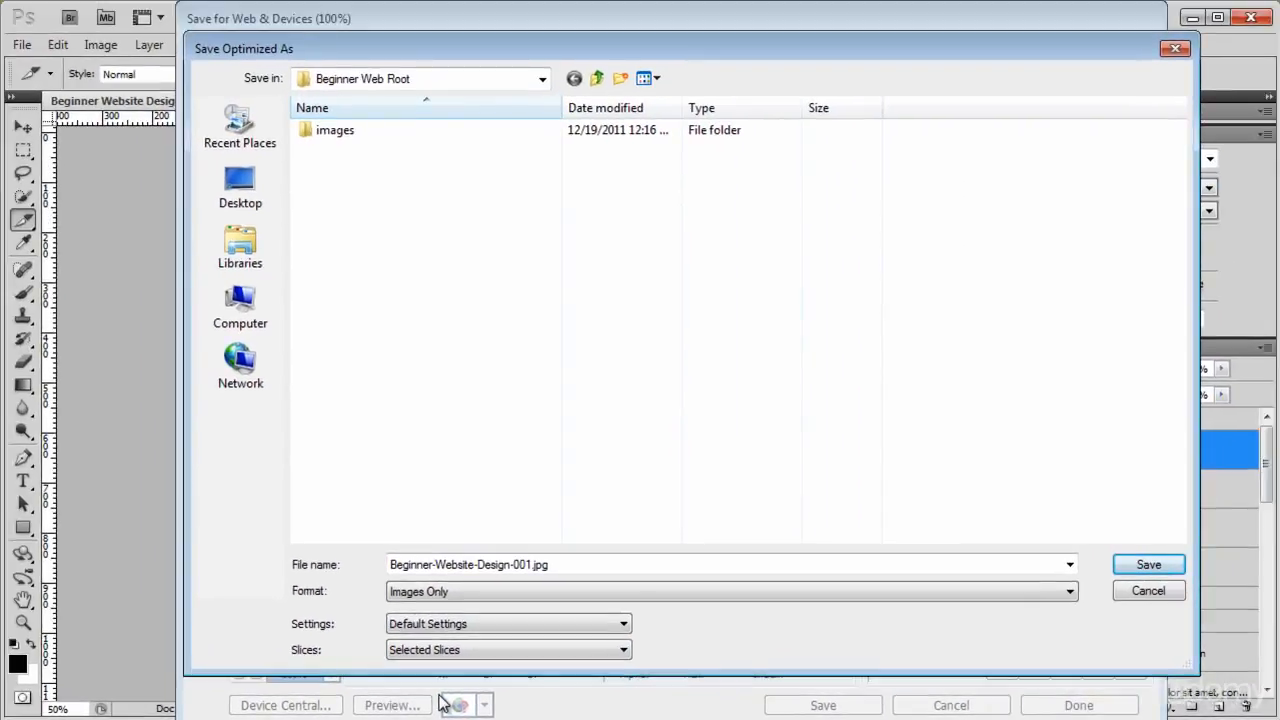
double_click(327, 132)
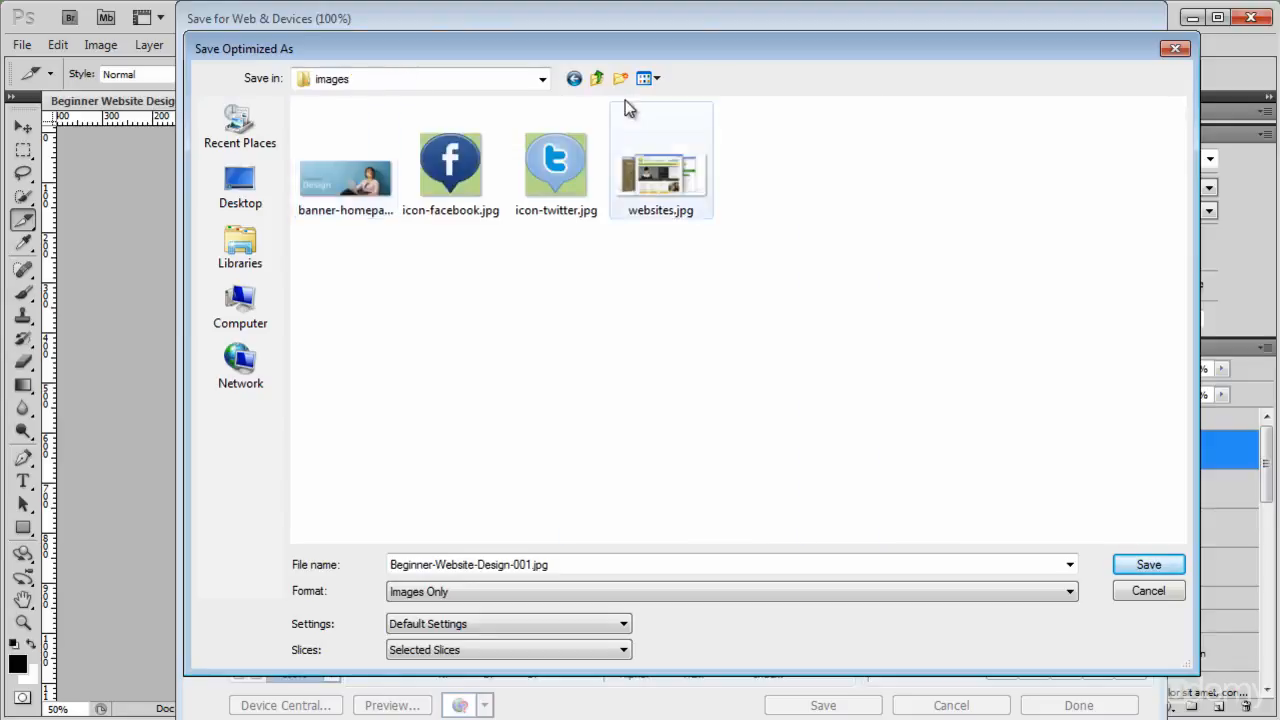
left_click(595, 80)
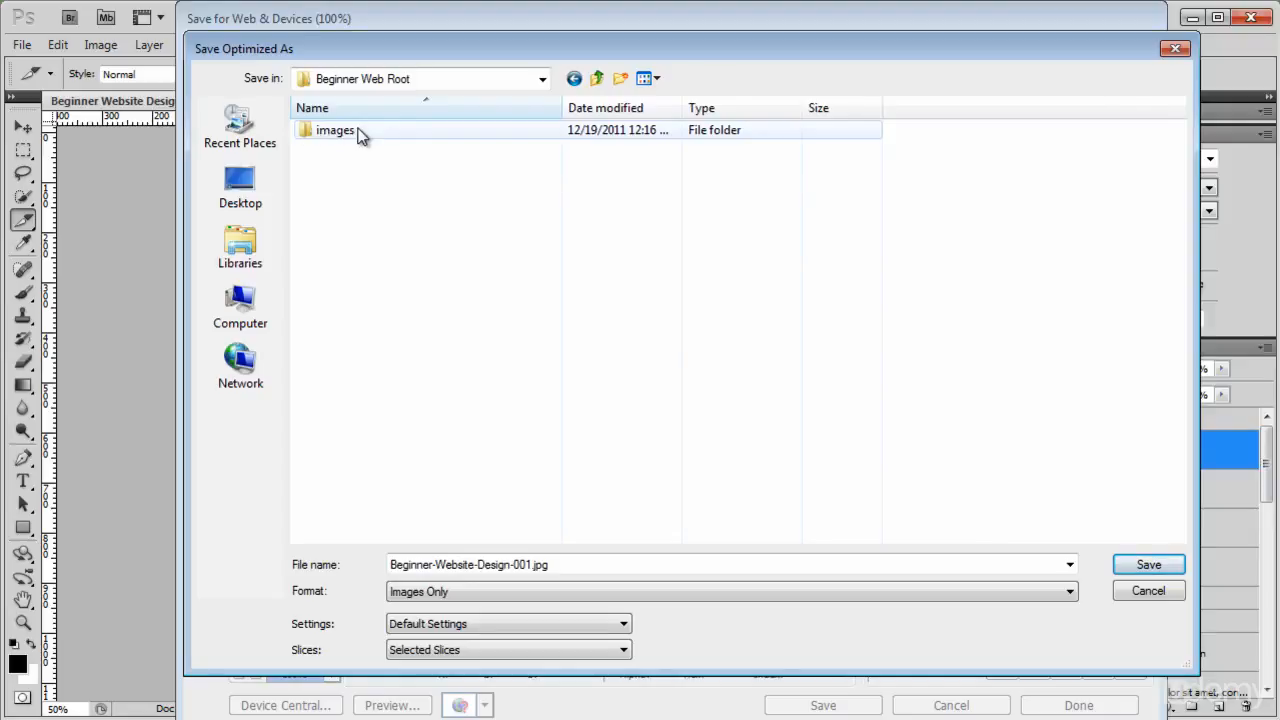
left_click(1170, 566)
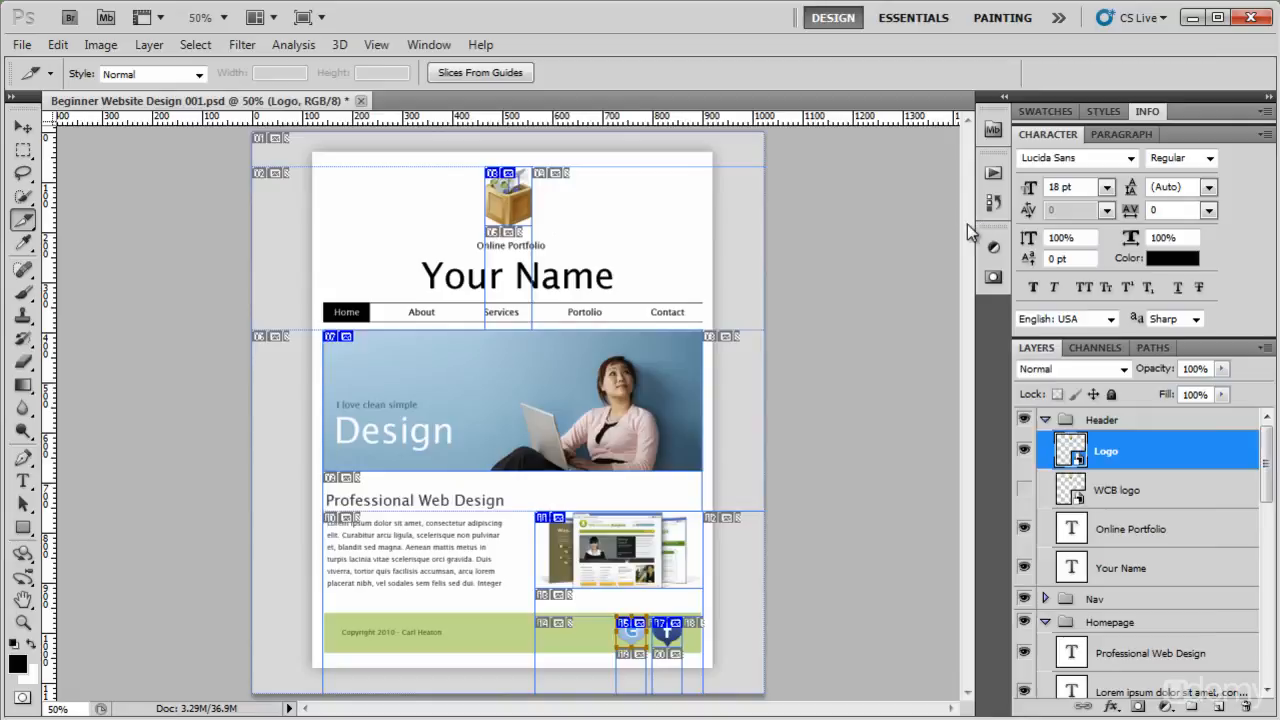
Switch to the images folder in Windows Explorer and check the re-exported logo-portfolio.jpg.
left_click(1193, 17)
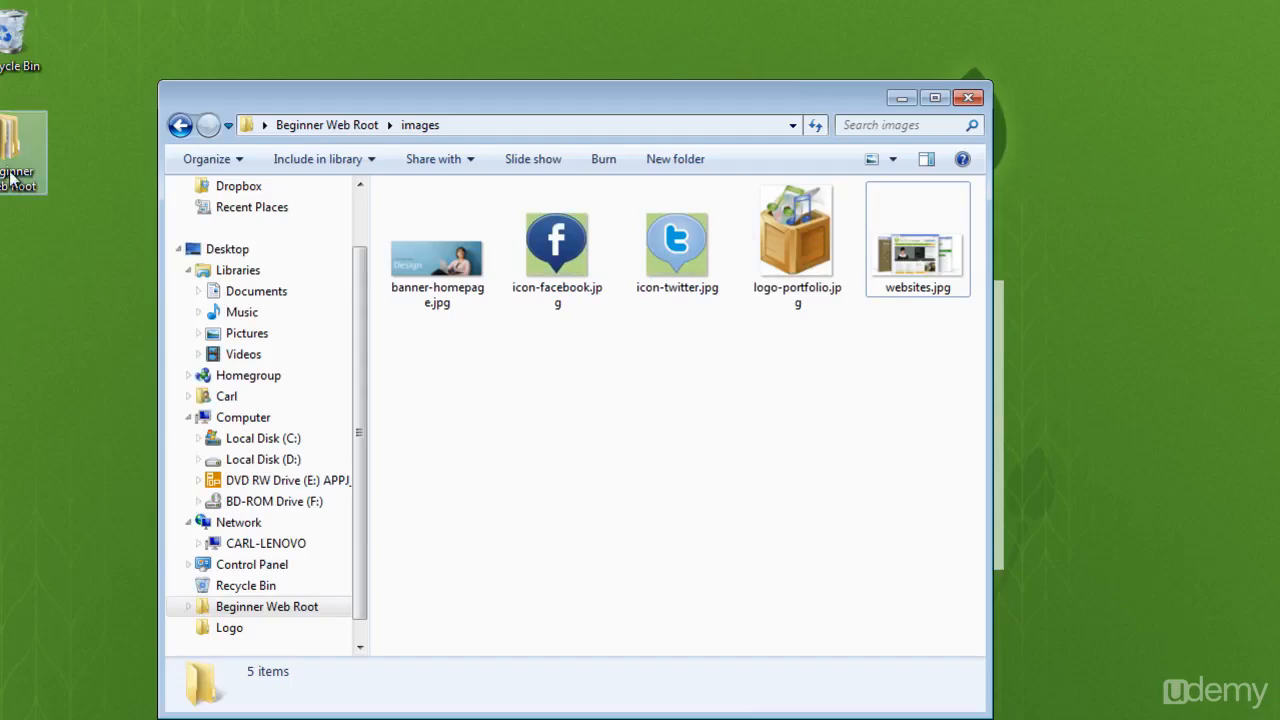
left_click(779, 233)
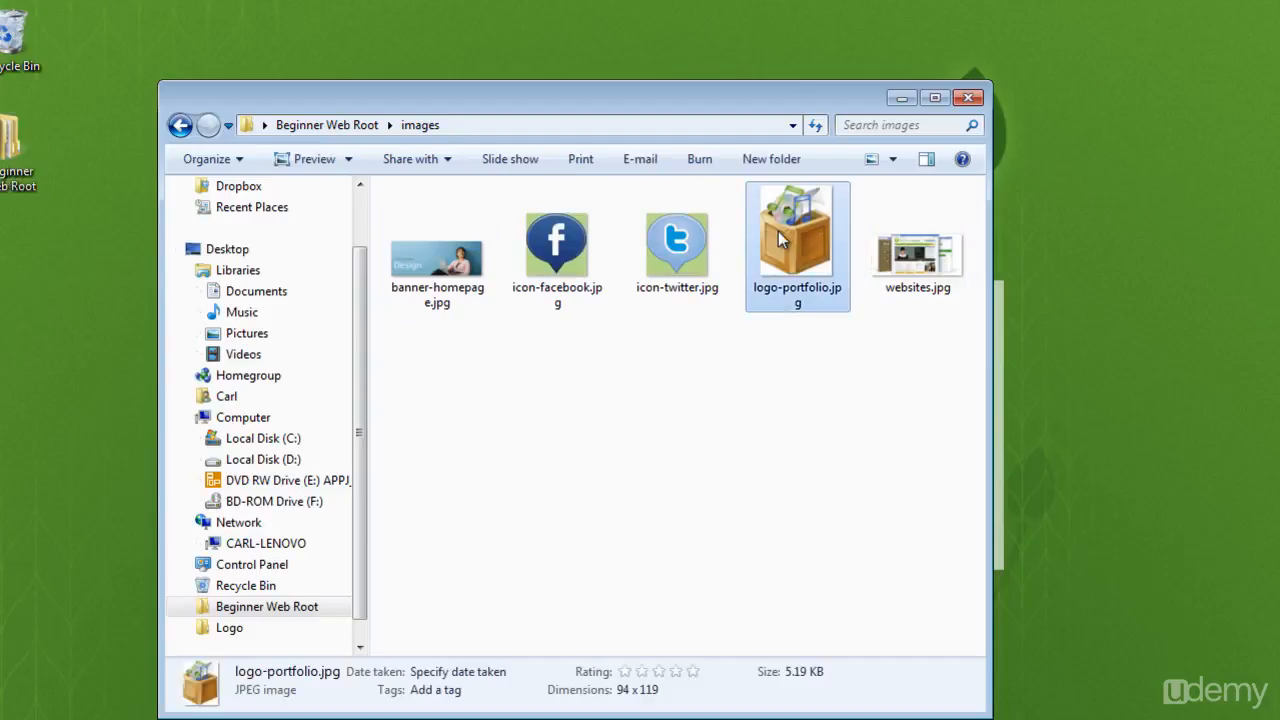